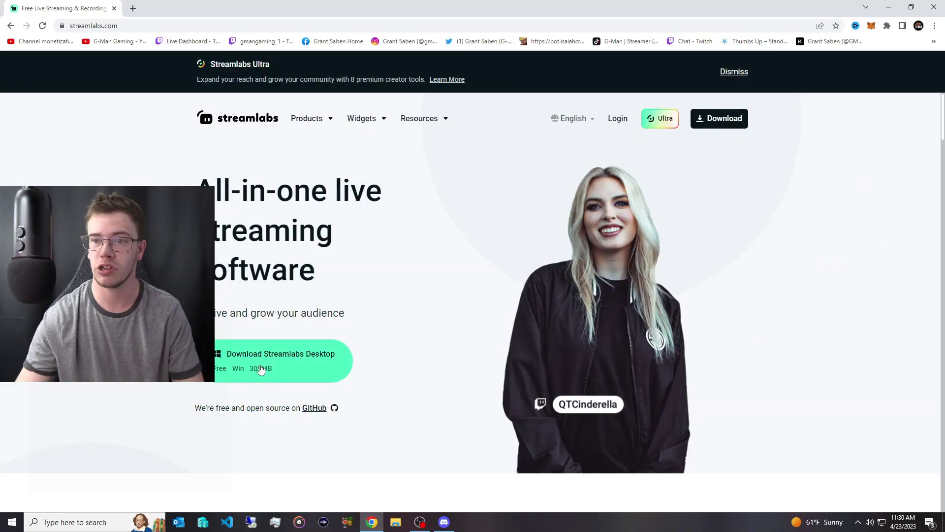
# Download the Streamlabs Desktop installer for Windows from the Streamlabs website.
pyautogui.click(773, 439)
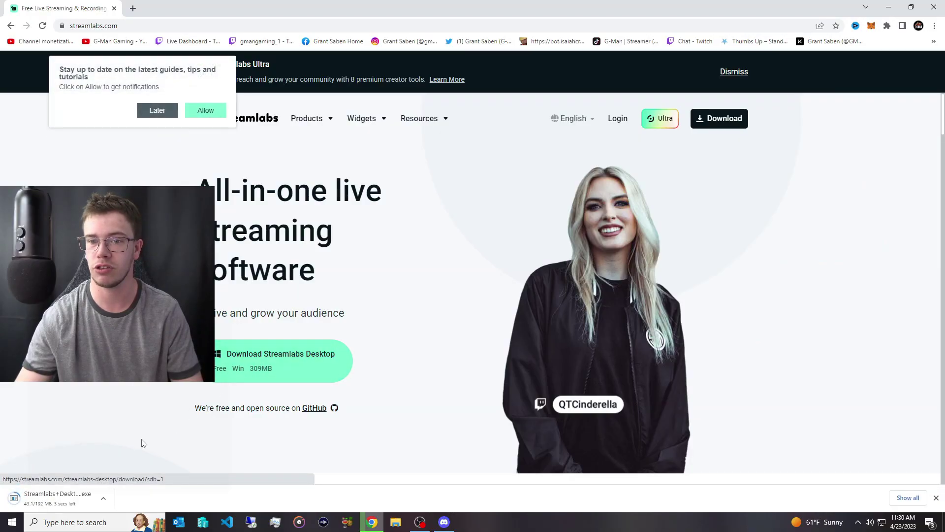
pyautogui.click(104, 497)
pyautogui.click(129, 425)
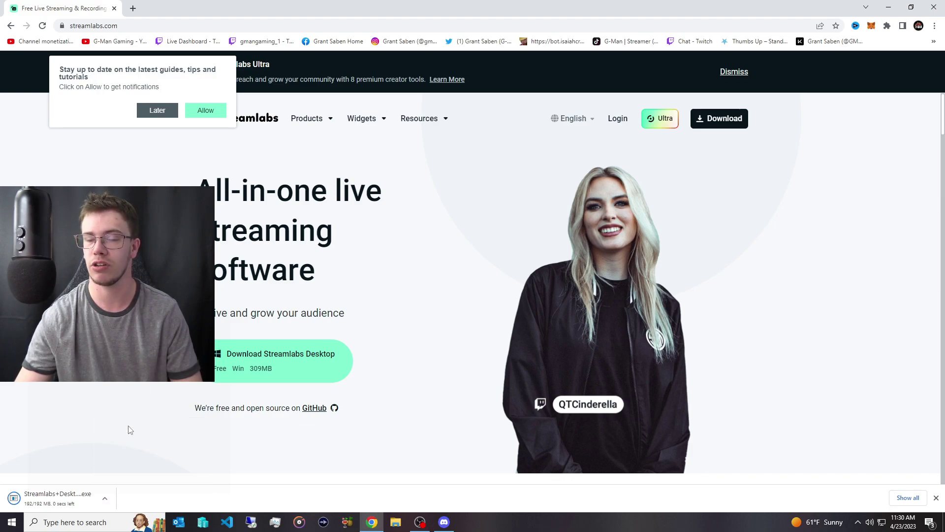
# Launch Streamlabs Desktop, open its login screen and skip connecting a streaming platform.
pyautogui.click(50, 522)
pyautogui.write('streamlabs')
pyautogui.press('Return')
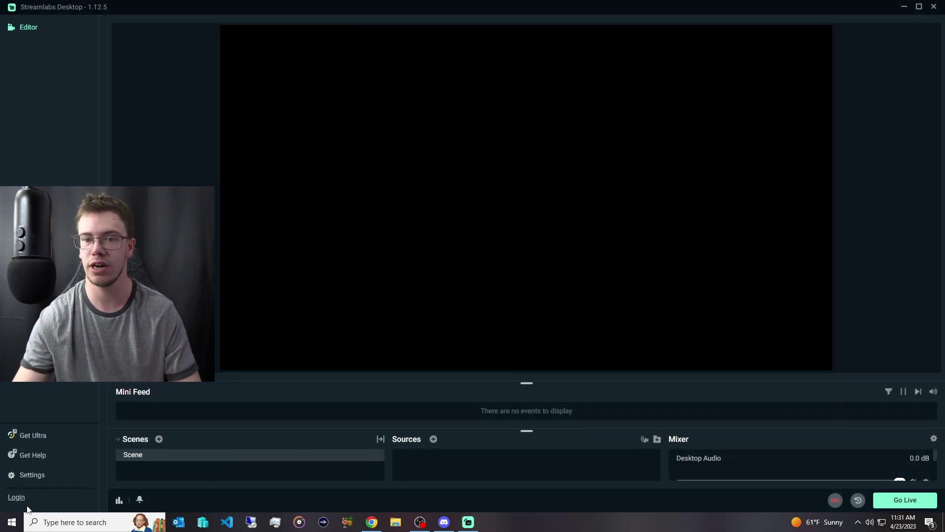
pyautogui.click(16, 498)
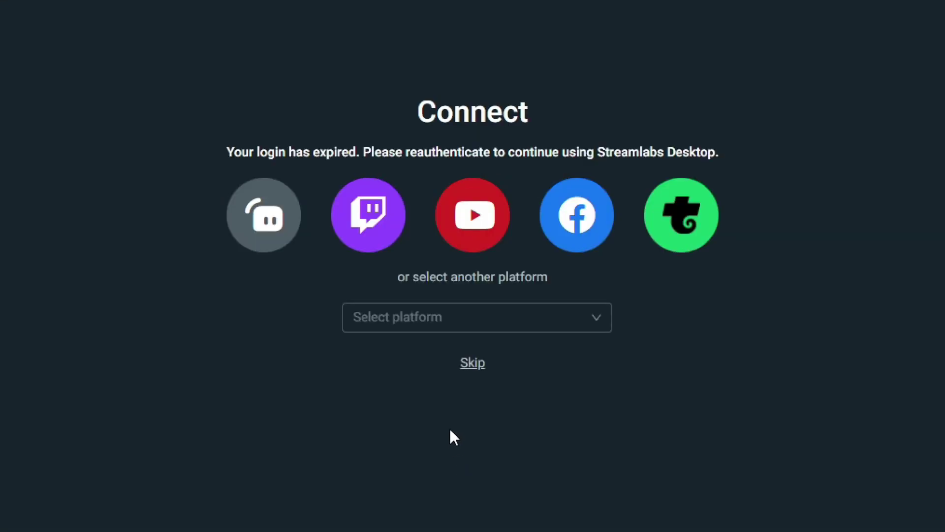
pyautogui.click(471, 367)
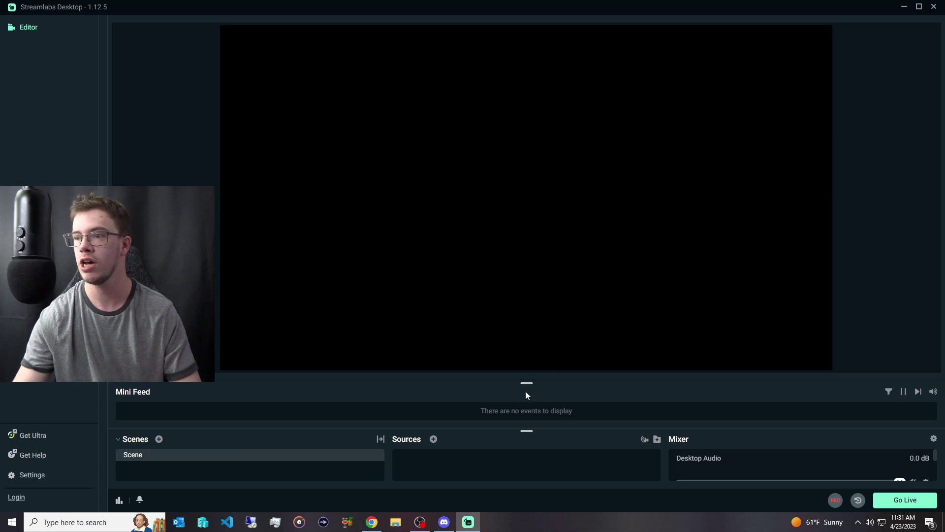
# Raise the two dividers below the preview to enlarge the Mini Feed and the Scenes, Sources and Mixer area.
pyautogui.moveTo(527, 384); pyautogui.dragTo(527, 295)
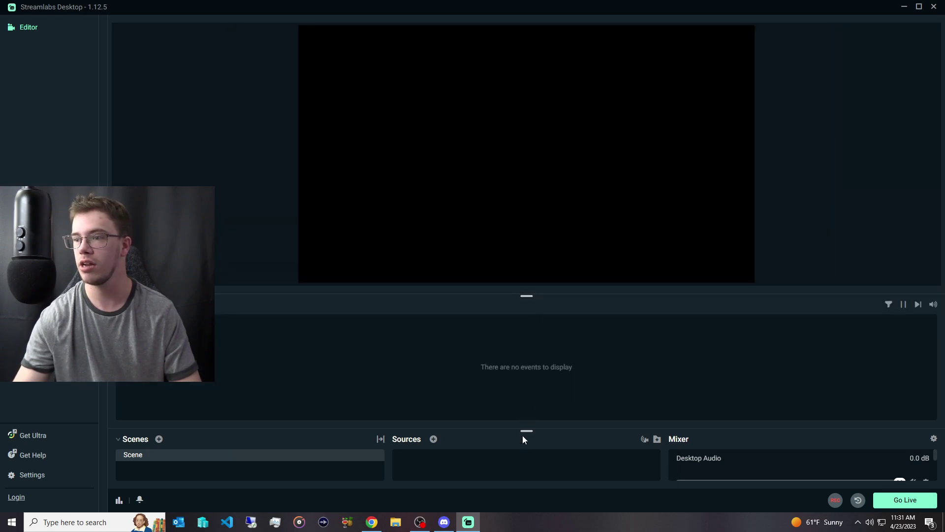
pyautogui.moveTo(523, 431); pyautogui.dragTo(527, 366)
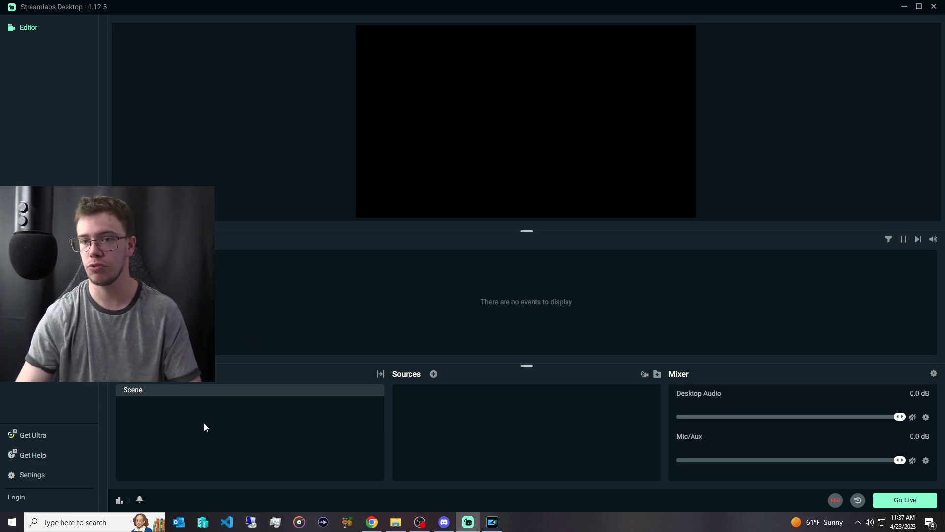
# Add a Video Capture Device source to the scene, keeping its default name.
pyautogui.moveTo(192, 397)
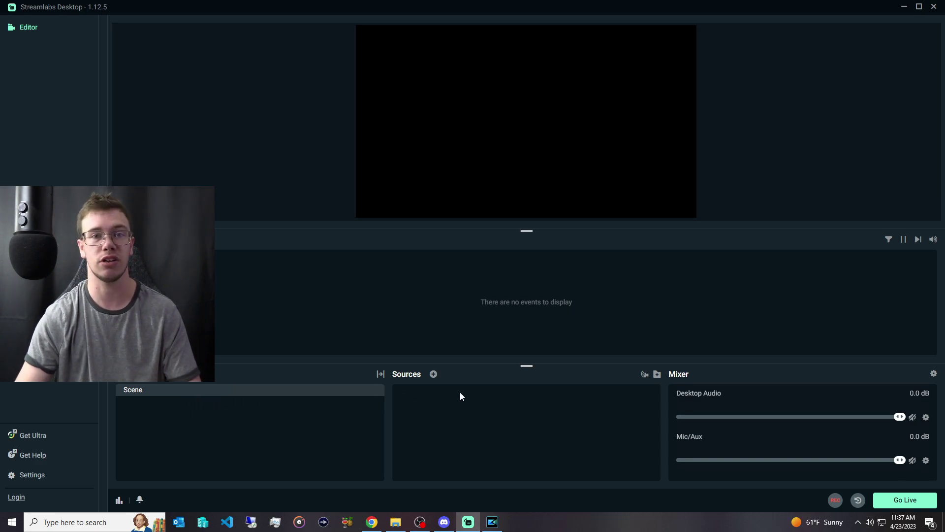
pyautogui.click(433, 374)
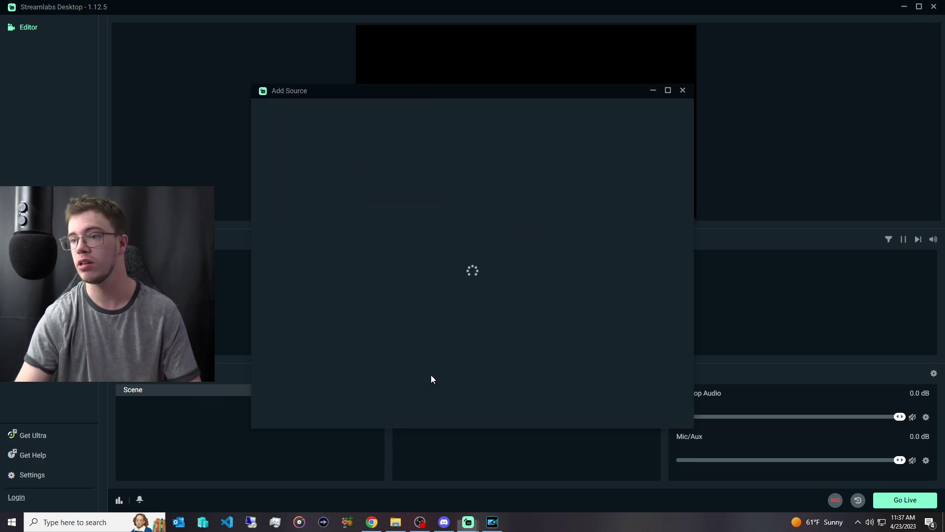
pyautogui.moveTo(516, 89); pyautogui.dragTo(697, 90)
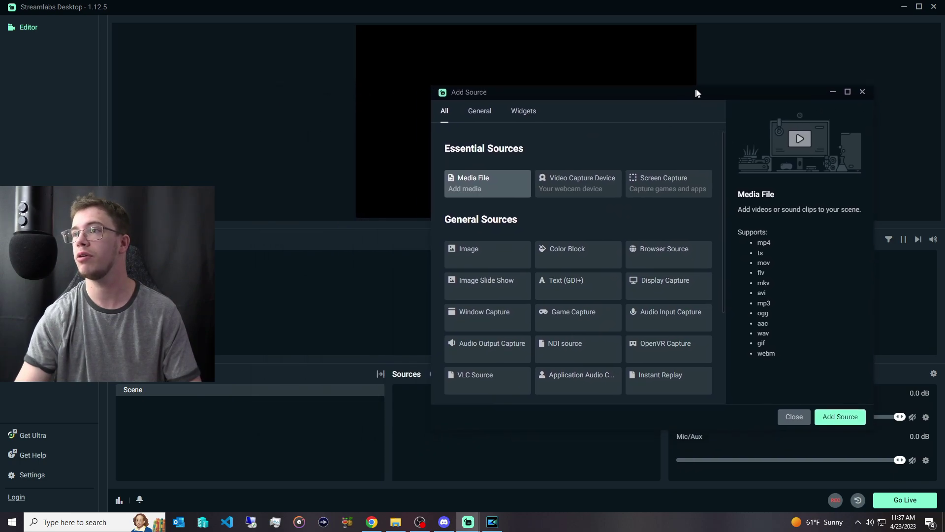
pyautogui.click(570, 188)
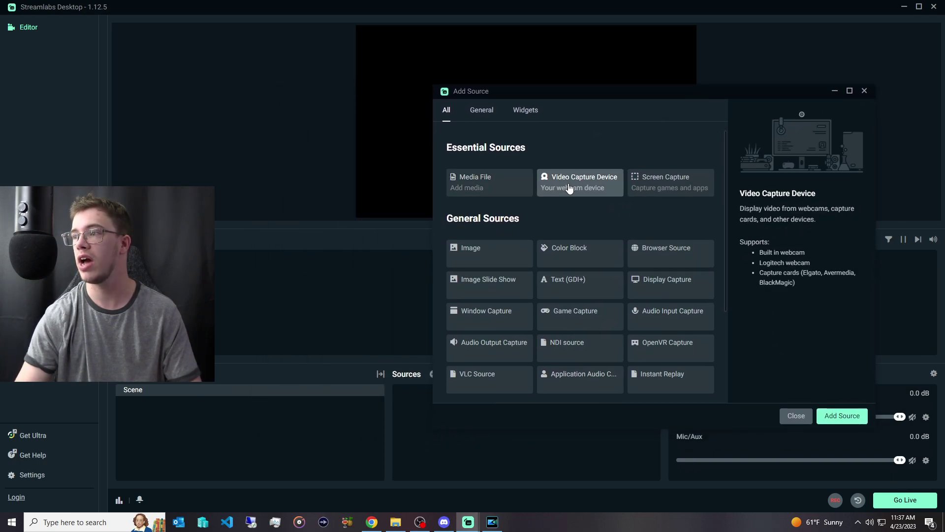
pyautogui.click(841, 416)
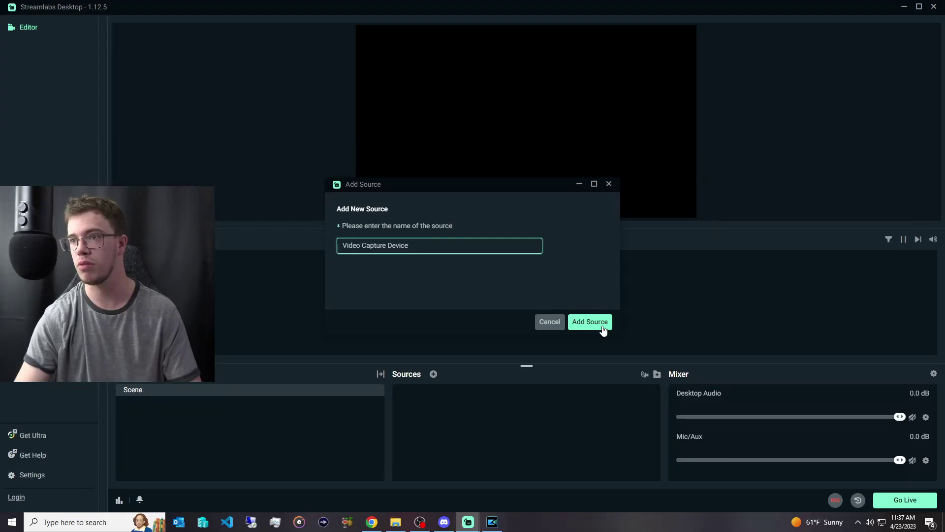
pyautogui.click(602, 327)
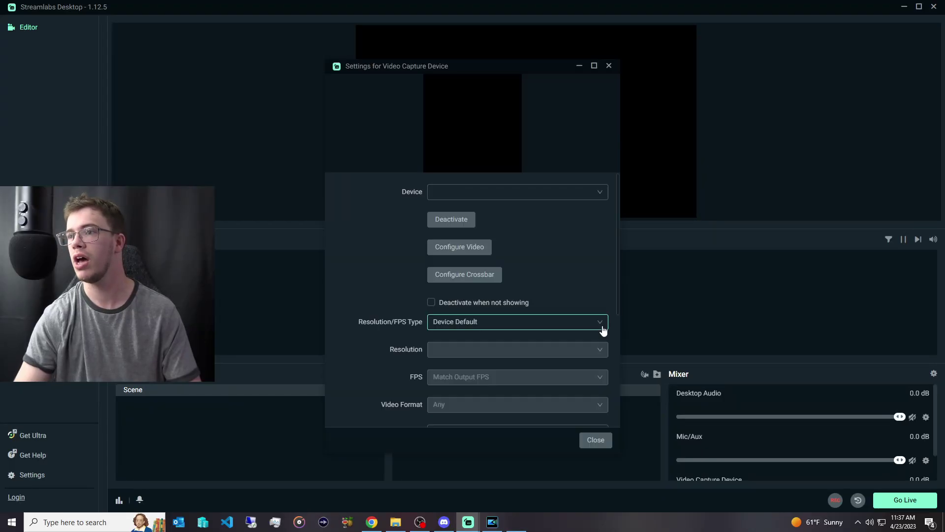
# Configure the video capture source to use the USB Video device with a custom 1920x1080 resolution at 60 FPS.
pyautogui.click(550, 197)
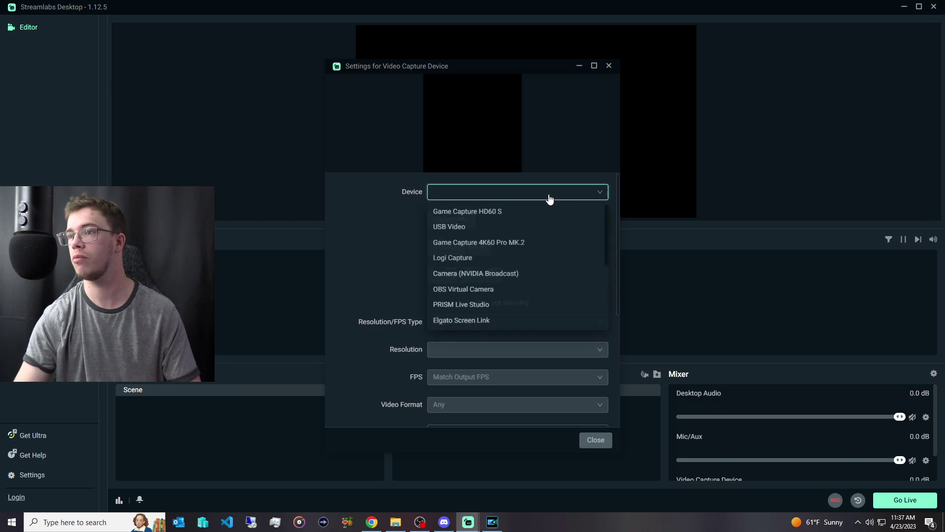
pyautogui.click(531, 229)
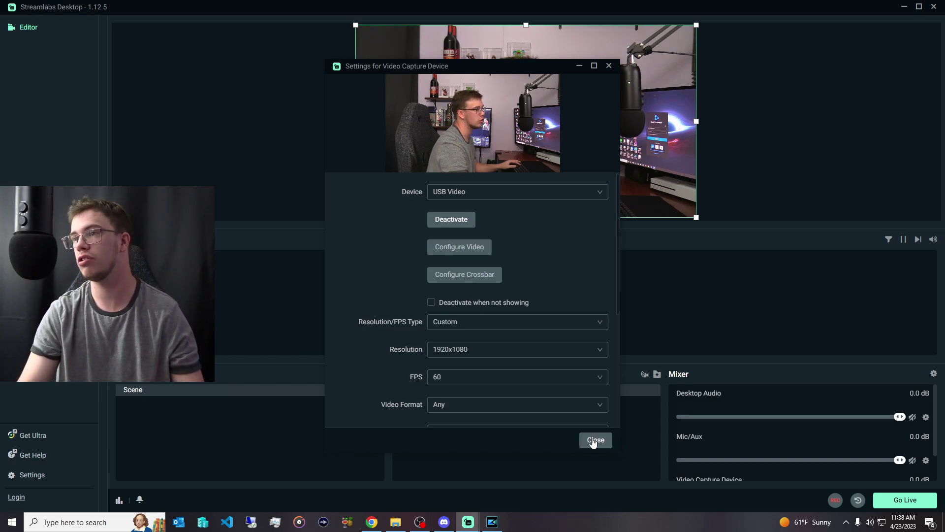
pyautogui.click(593, 440)
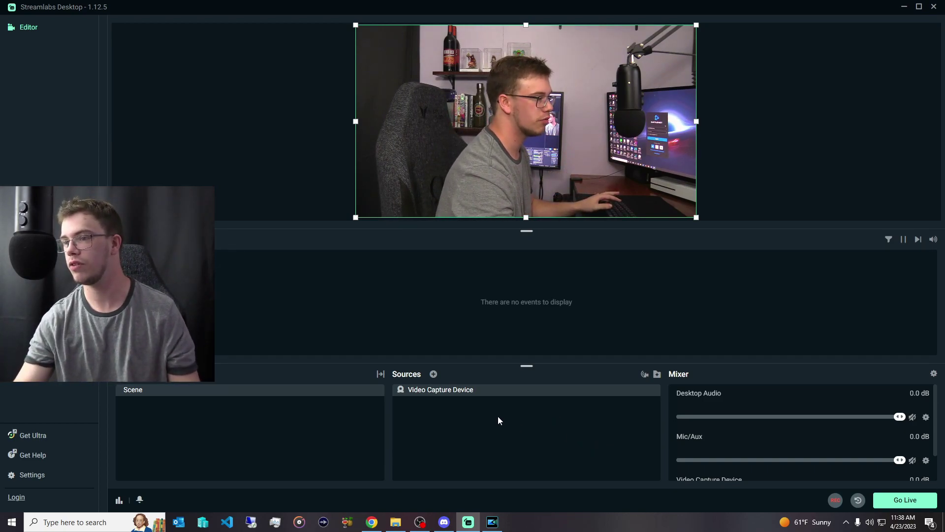
# Shrink the webcam image and place it at the canvas's left edge, about 348 px from the top and 1254 px from the right.
pyautogui.moveTo(696, 217); pyautogui.dragTo(473, 91)
pyautogui.moveTo(429, 66); pyautogui.dragTo(429, 128)
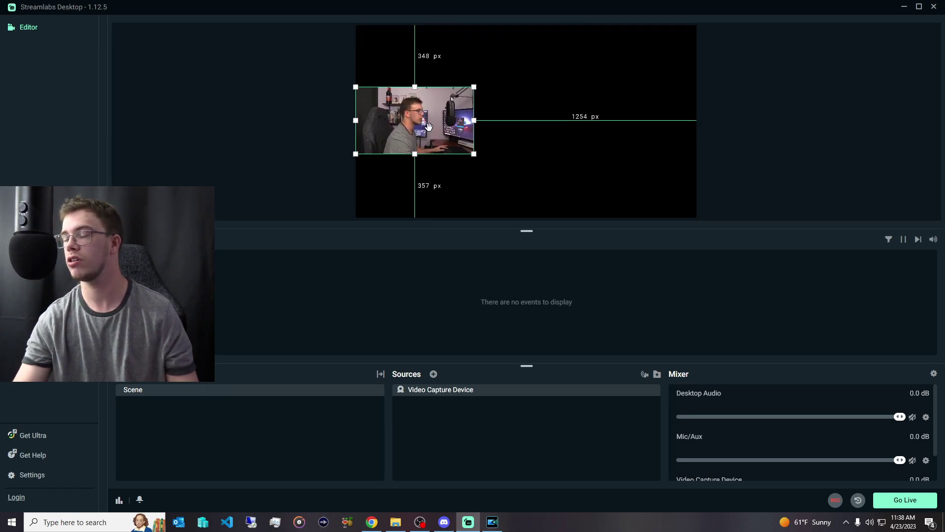
# Add a Display Capture source for Display 1, the primary monitor, with the Automatic capture method and cursor capture on.
pyautogui.click(434, 375)
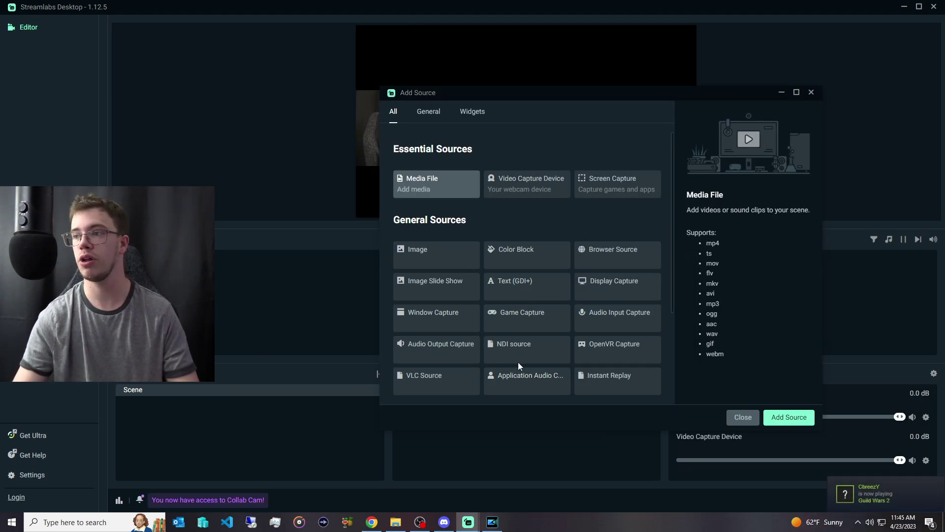
pyautogui.click(612, 294)
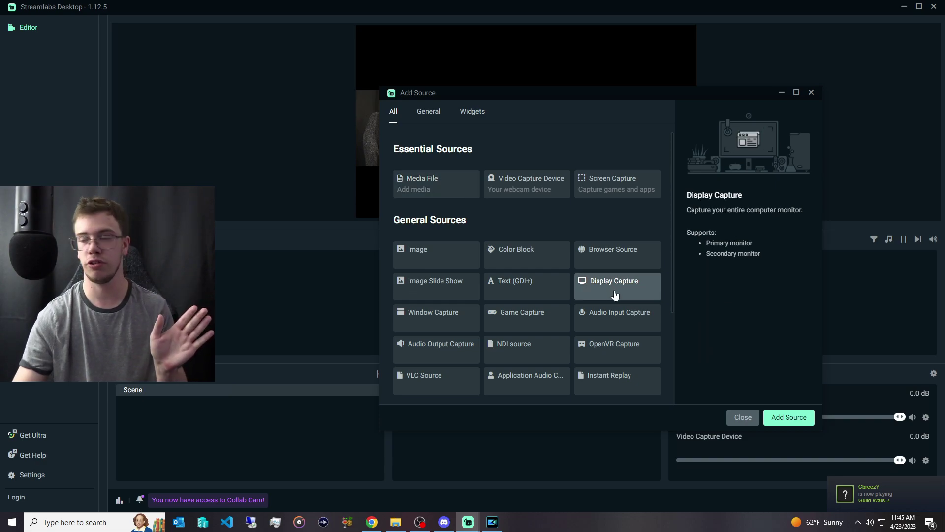
pyautogui.click(788, 417)
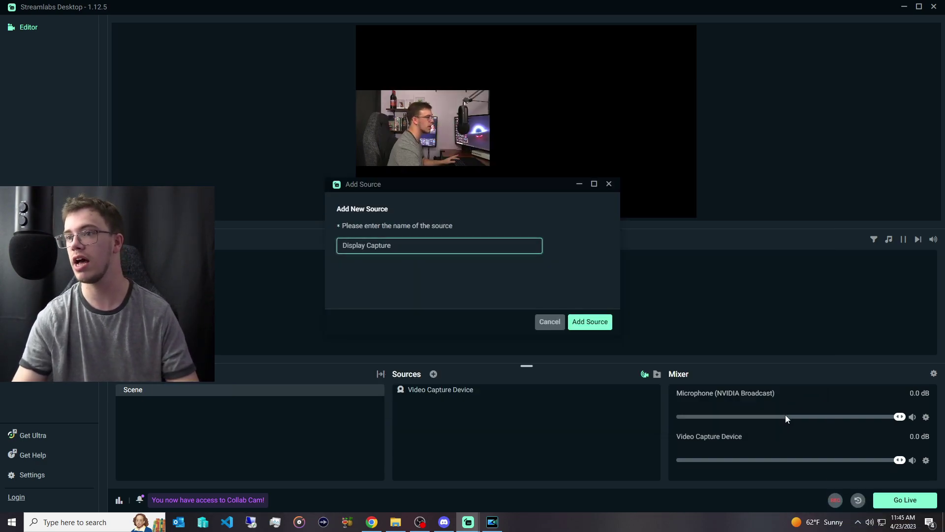
pyautogui.click(590, 322)
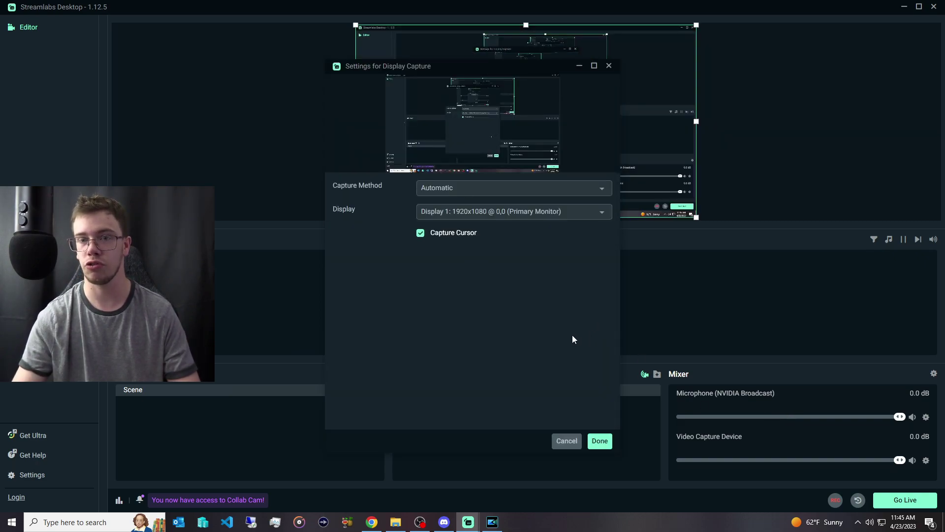
pyautogui.click(482, 193)
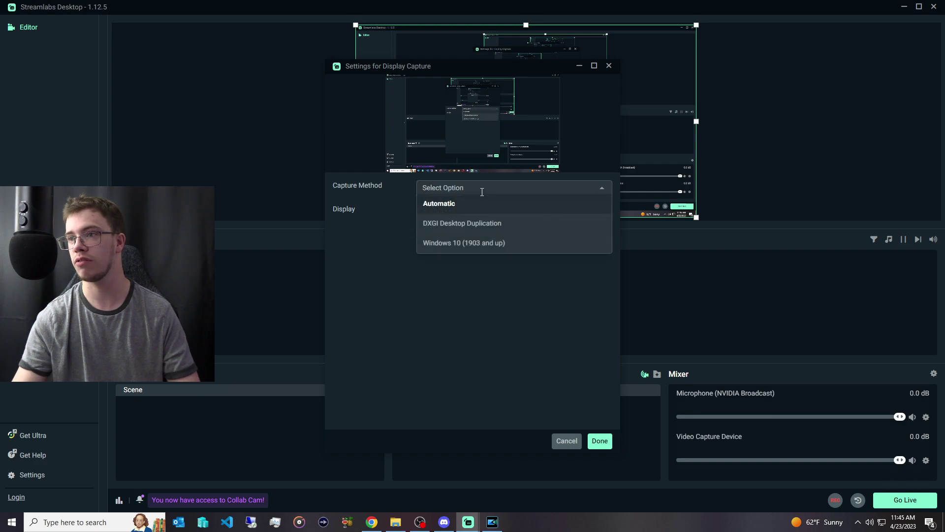
pyautogui.click(476, 200)
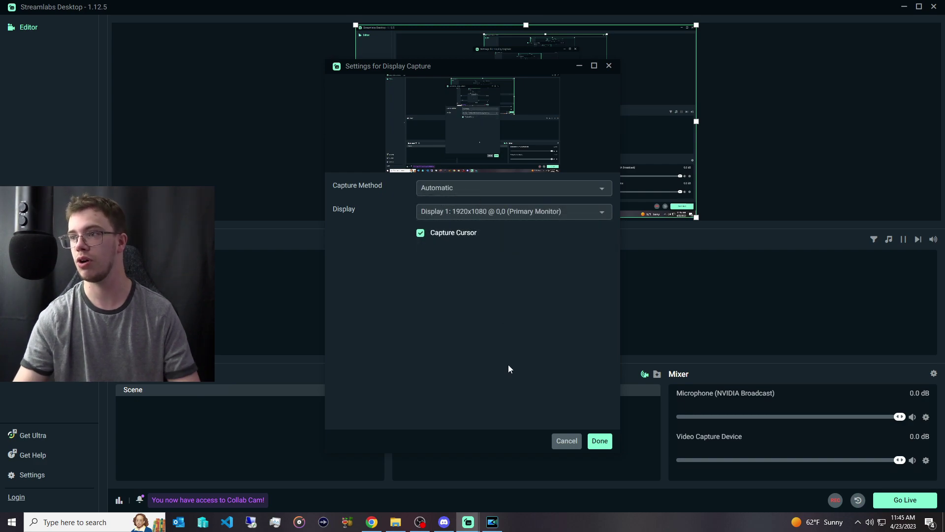
pyautogui.click(599, 440)
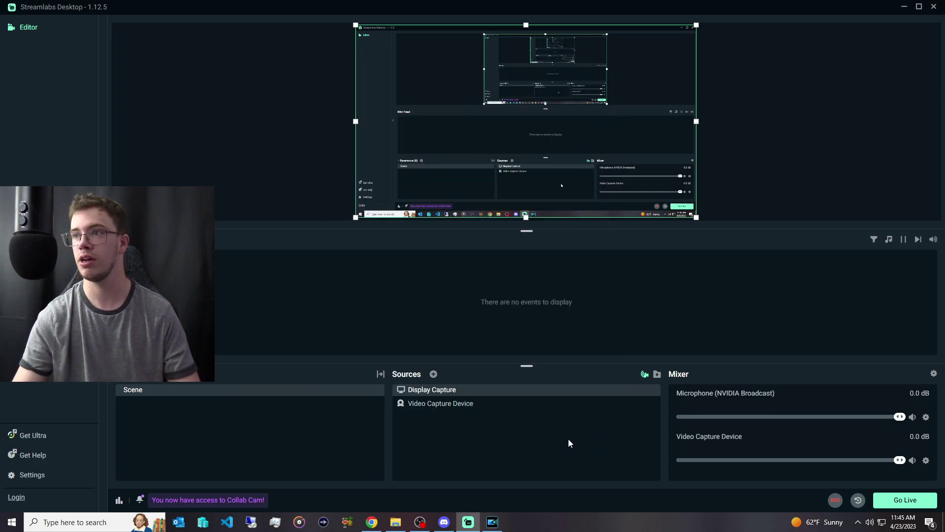
# Reorder the sources so that Display Capture sits below Video Capture Device.
pyautogui.moveTo(495, 396)
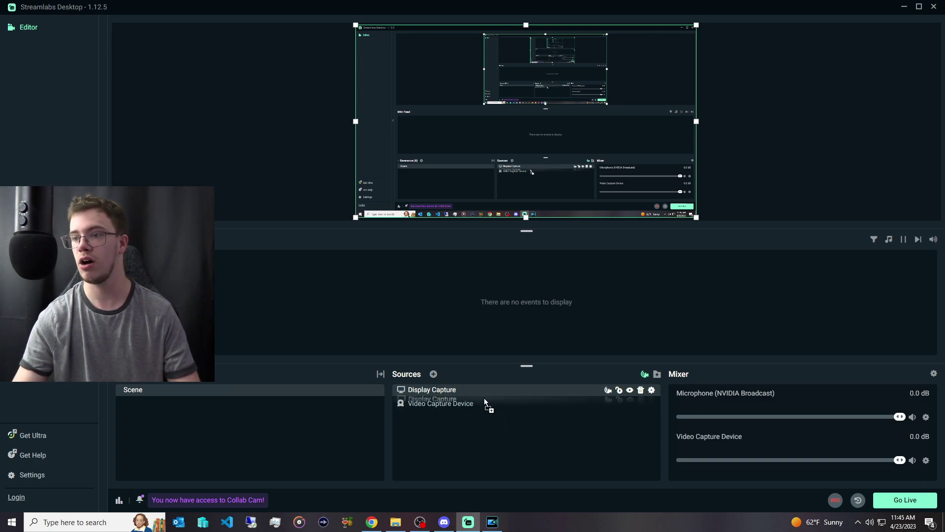
pyautogui.moveTo(487, 390); pyautogui.dragTo(489, 411)
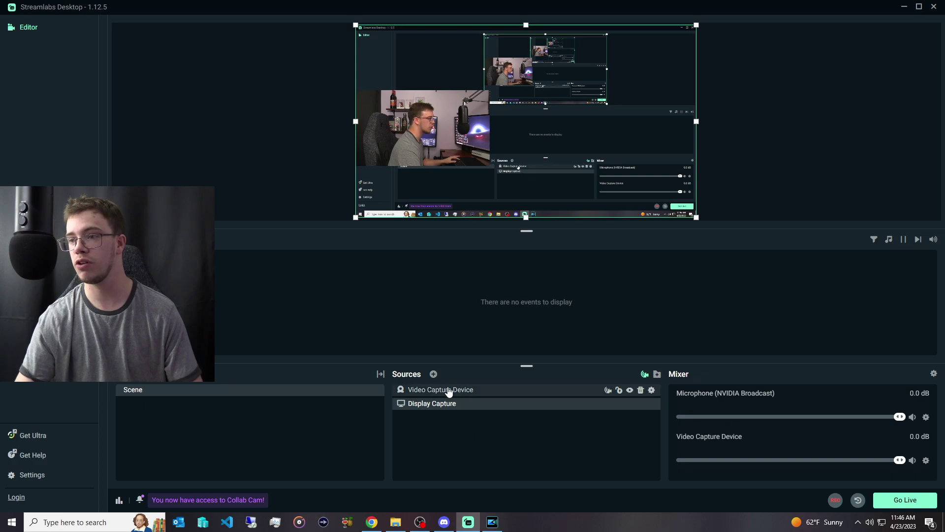
# Add another Video Capture Device as a new source instead of reusing the existing one.
pyautogui.click(434, 374)
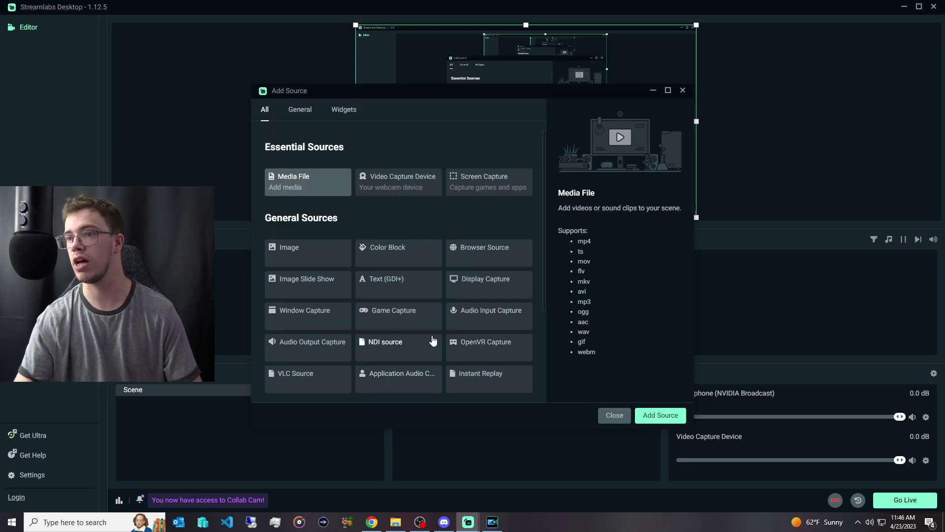
pyautogui.click(410, 188)
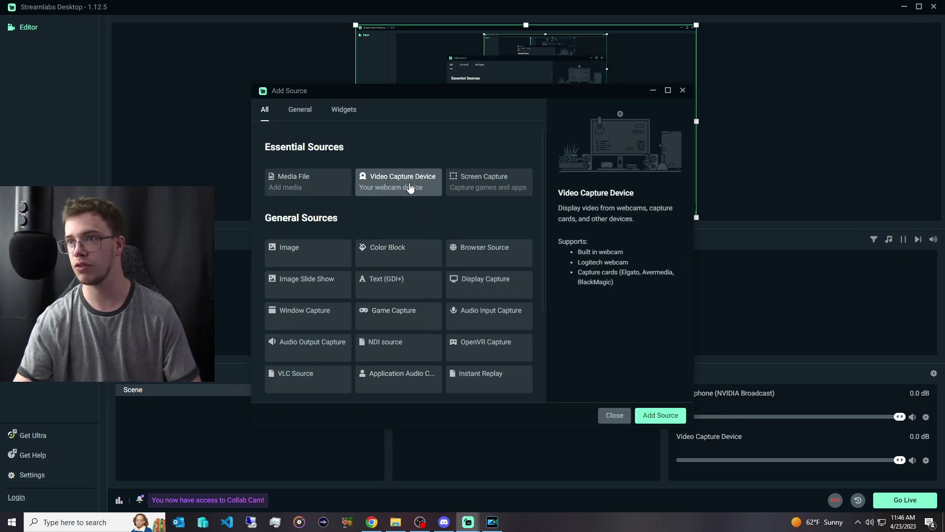
pyautogui.click(642, 415)
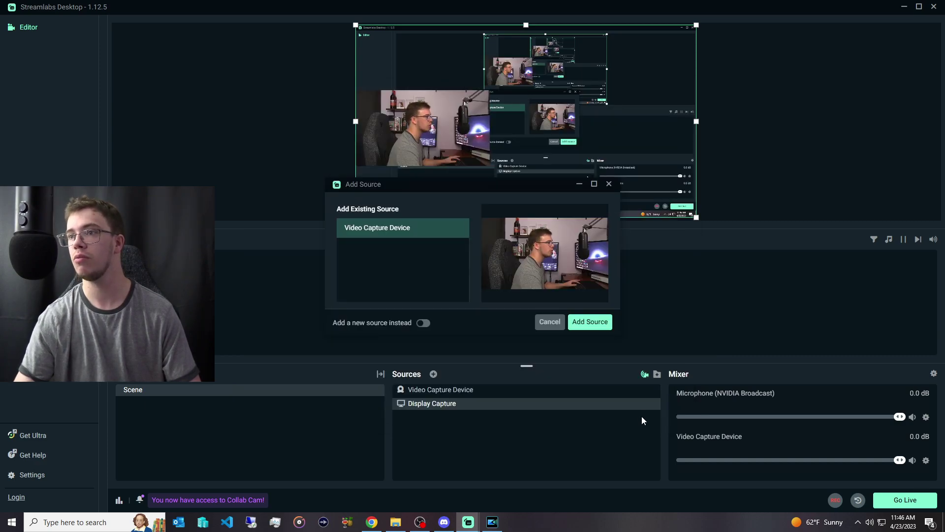
pyautogui.click(423, 325)
pyautogui.click(574, 321)
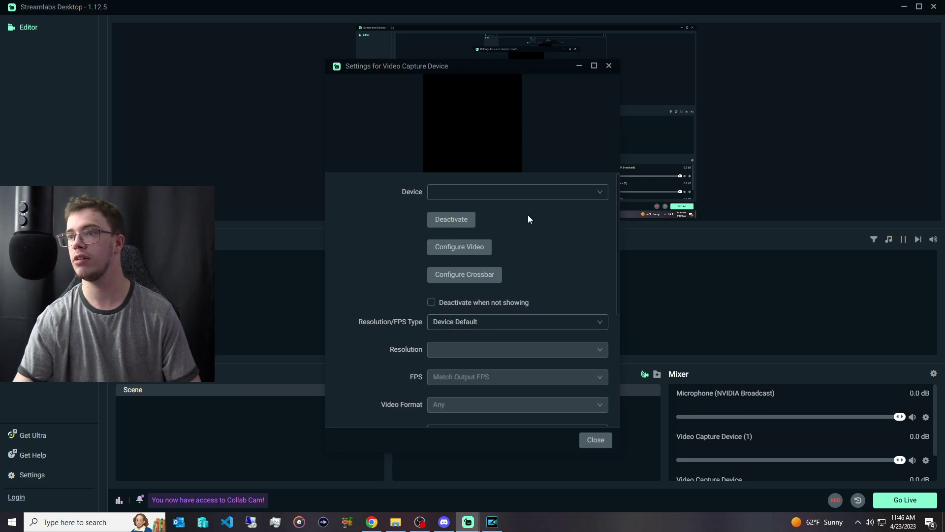
# Set the new source's device to Game Capture 4K60 Pro MK.2 and place the source beneath the webcam source.
pyautogui.click(526, 196)
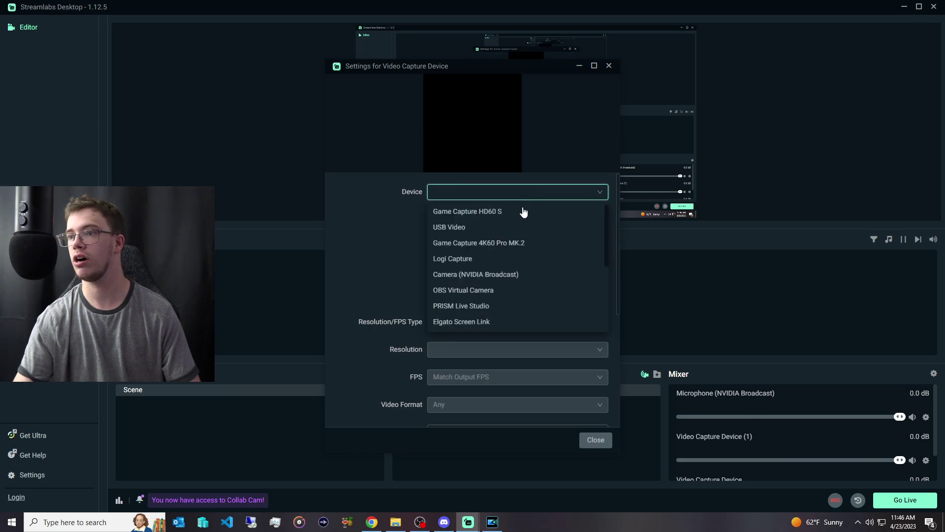
pyautogui.click(517, 243)
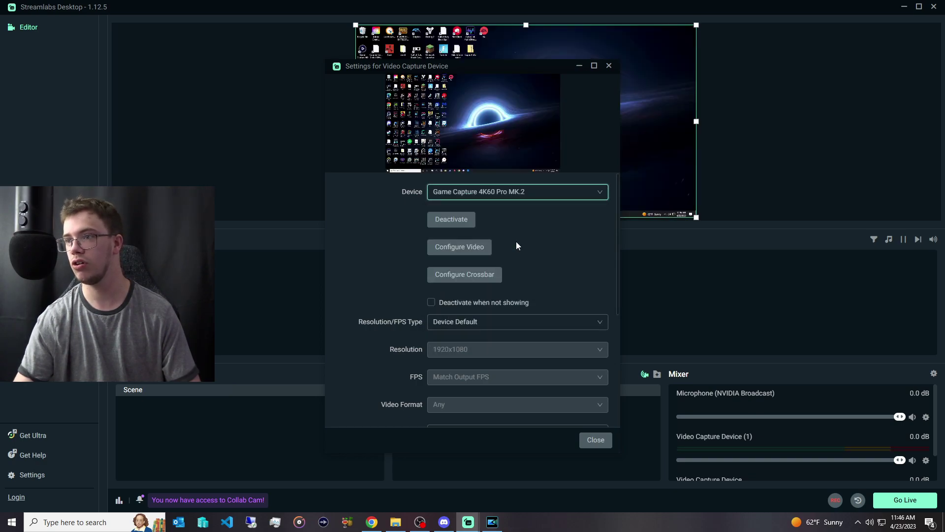
pyautogui.click(586, 440)
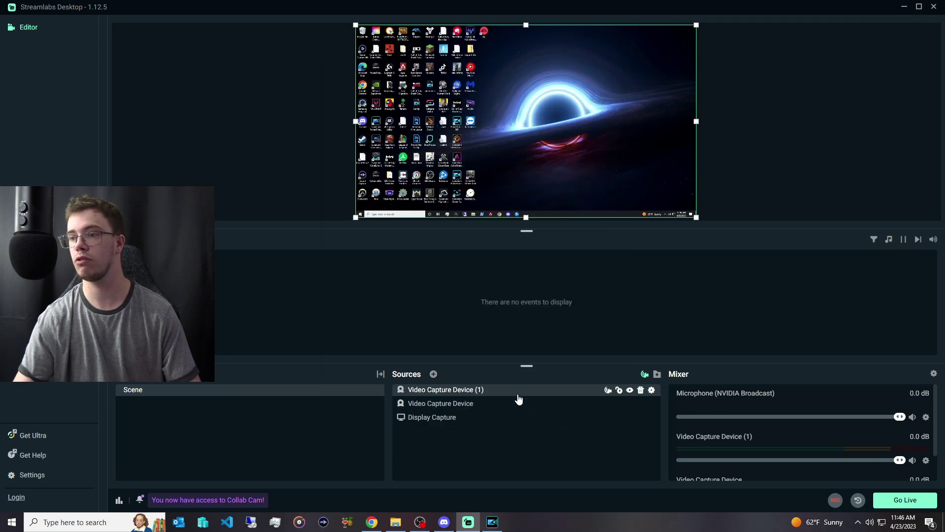
pyautogui.moveTo(517, 397); pyautogui.dragTo(513, 412)
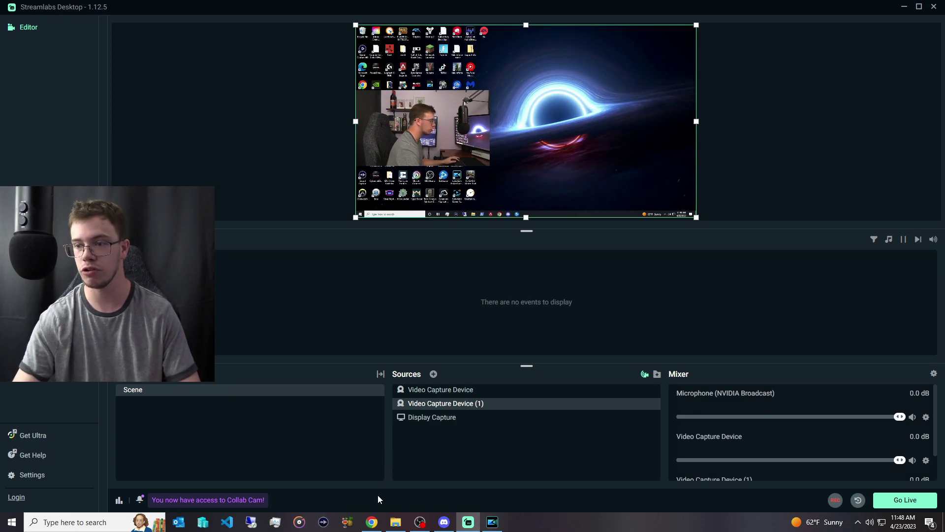
# Switch to Chrome, log in on the Streamlabs website and copy the Alert Box widget URL.
pyautogui.click(372, 522)
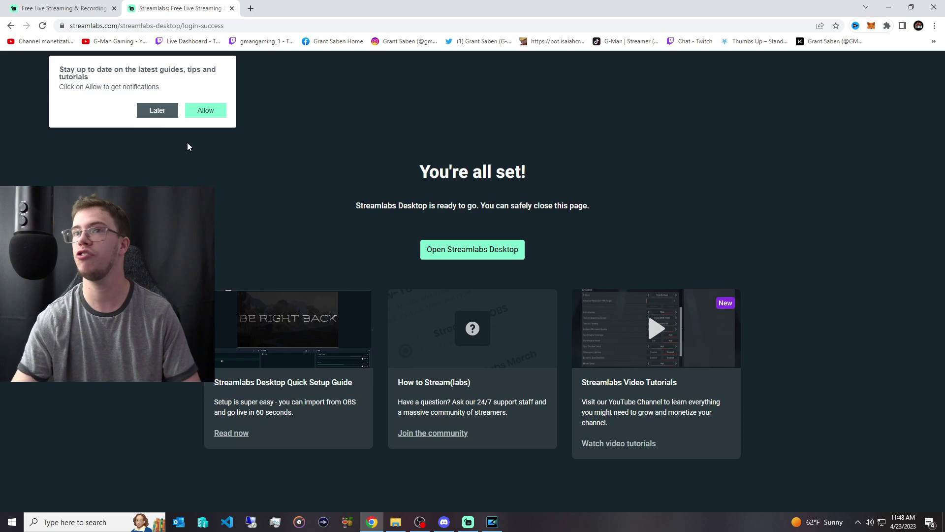
pyautogui.click(81, 8)
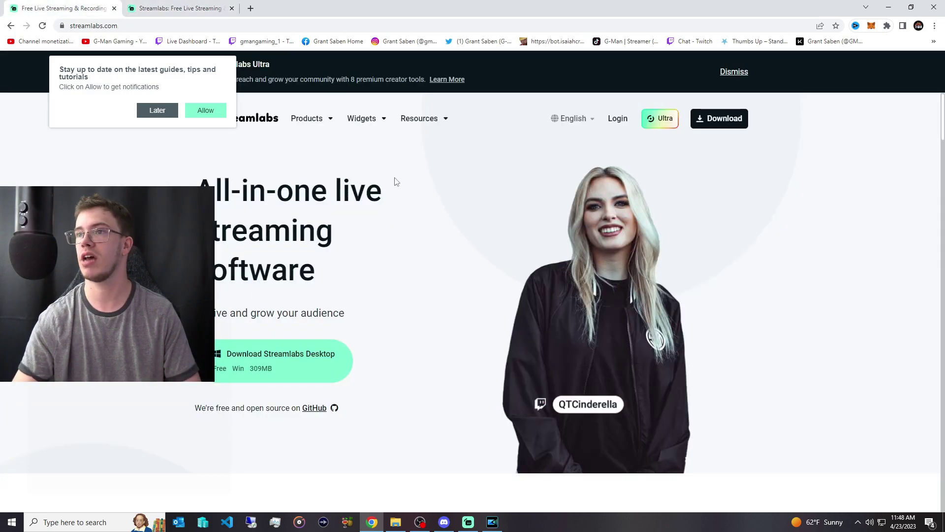
pyautogui.click(153, 116)
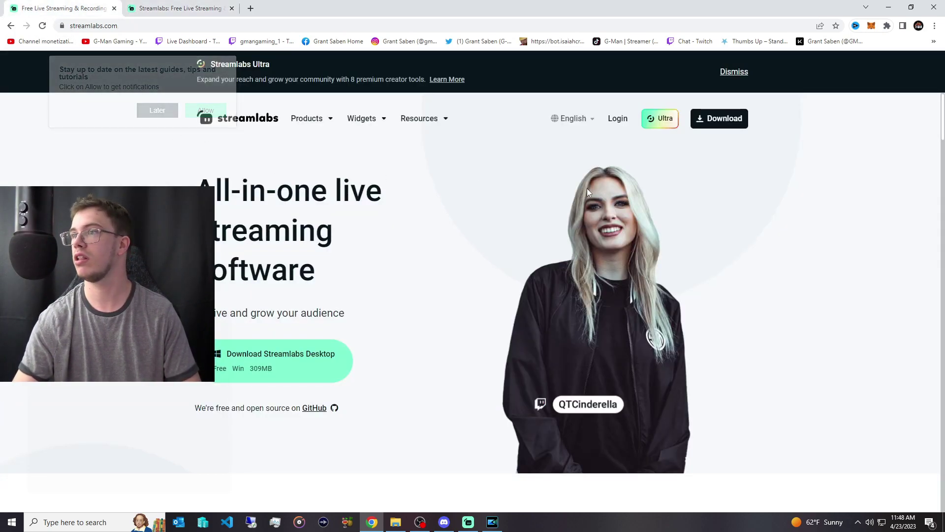
pyautogui.click(615, 120)
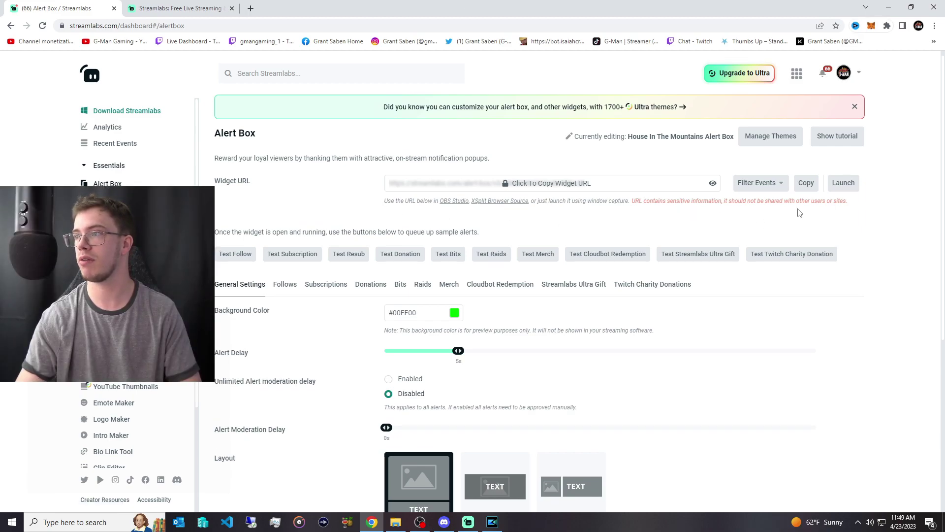
pyautogui.click(805, 186)
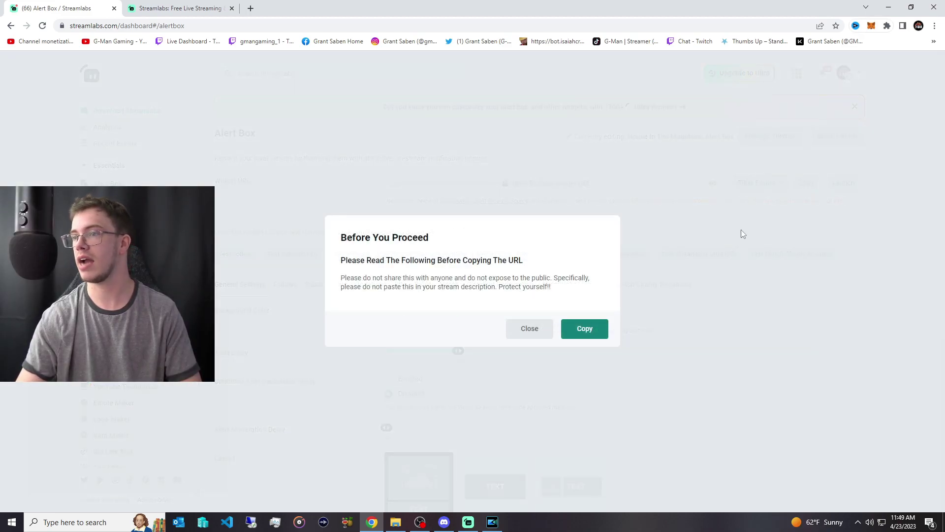
pyautogui.click(587, 328)
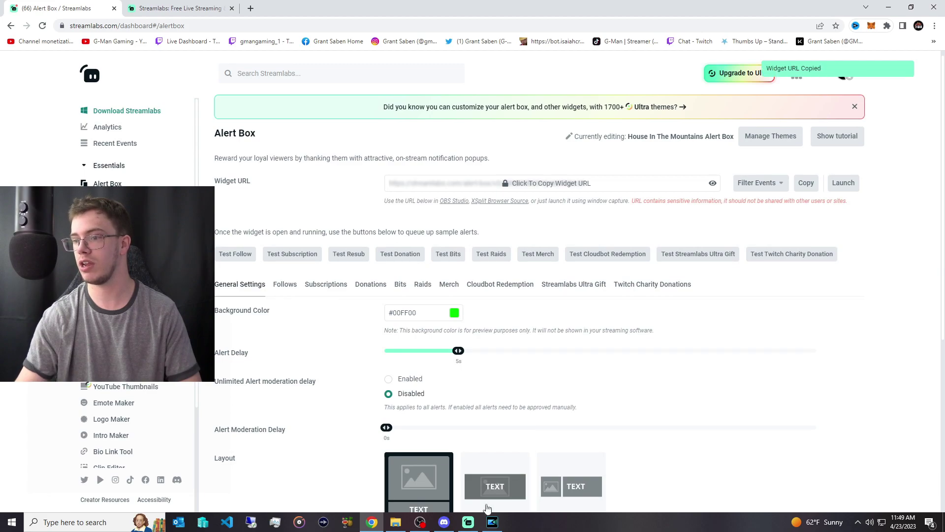
# Switch back to Streamlabs Desktop and add a new Browser Source under its default name.
pyautogui.click(469, 522)
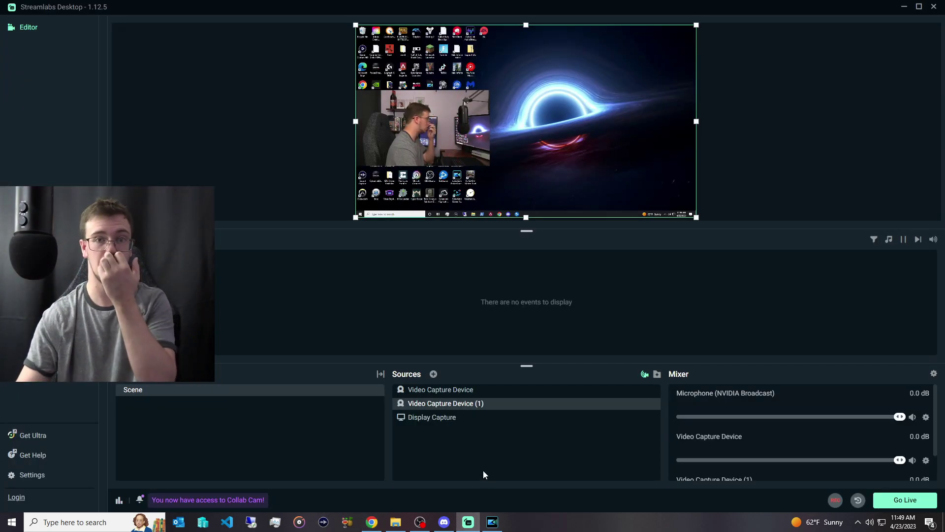
pyautogui.click(434, 375)
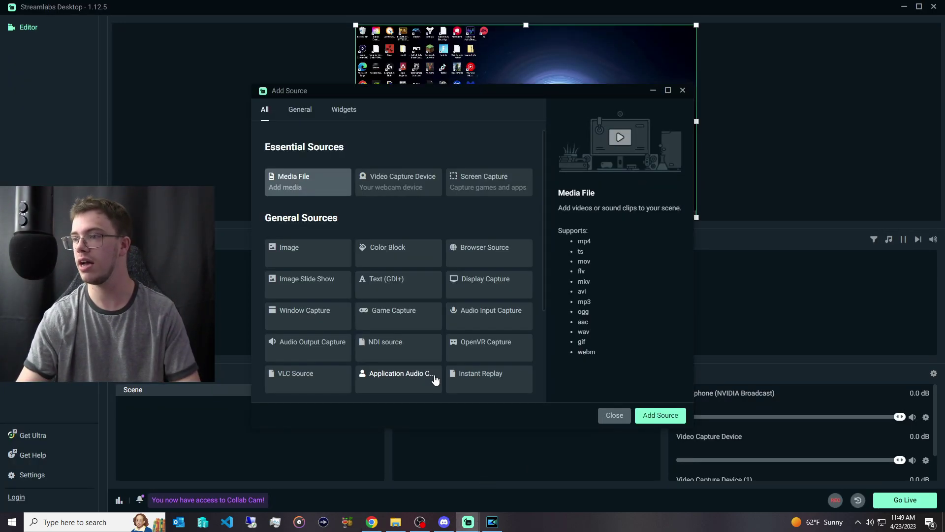
pyautogui.click(497, 260)
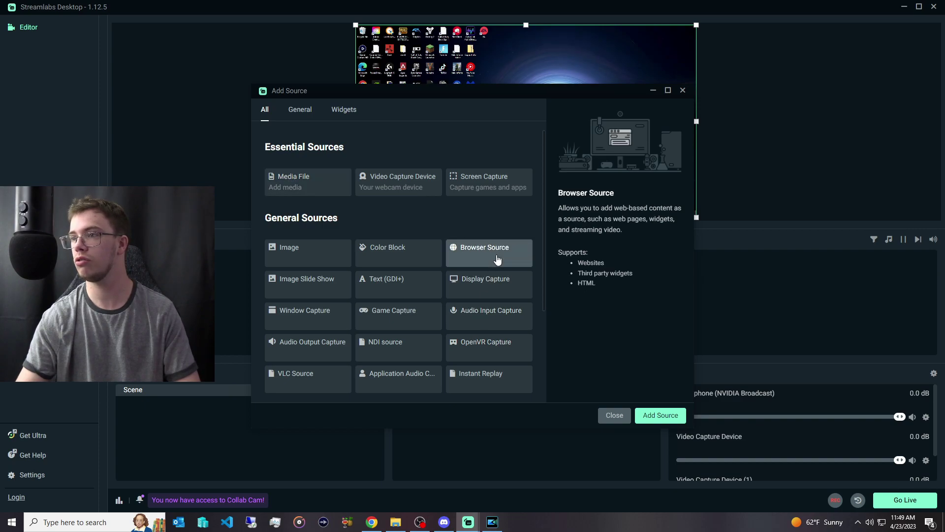
pyautogui.click(650, 414)
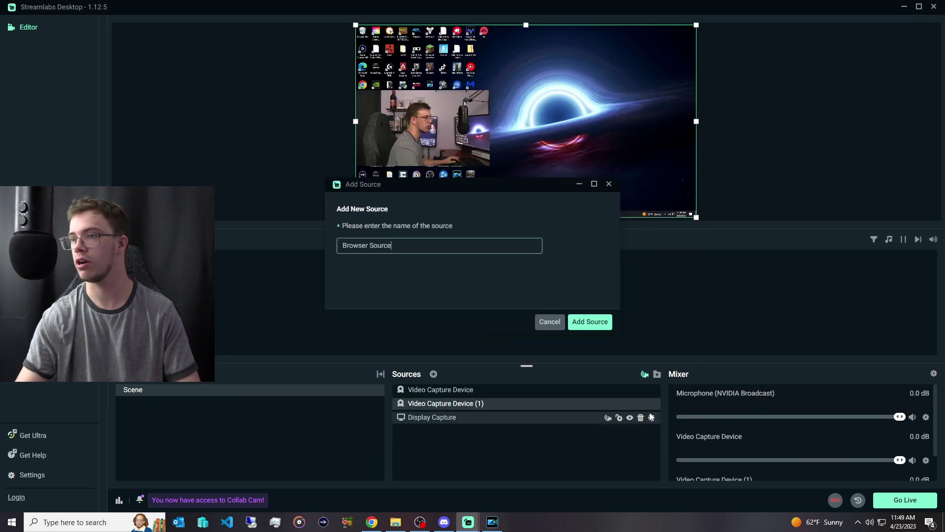
pyautogui.click(578, 321)
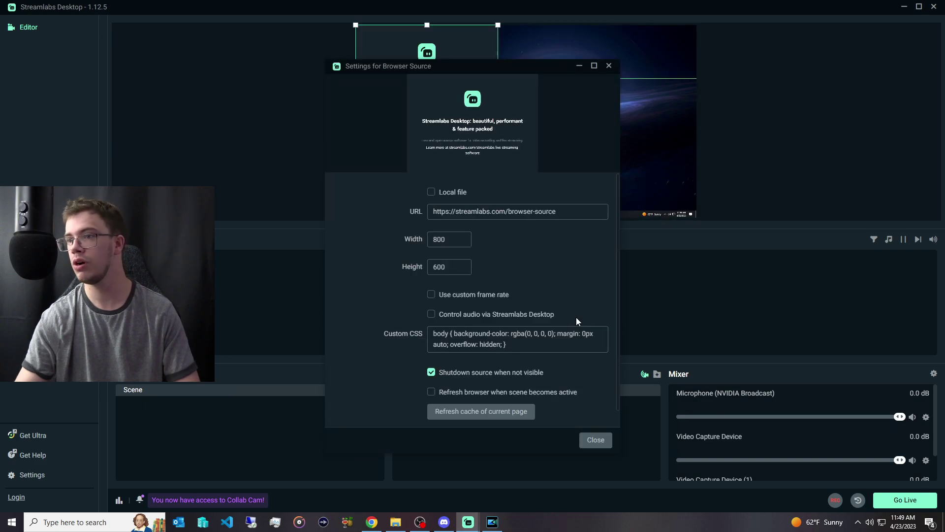
# Paste the copied Alert Box widget URL into the Browser Source and move the source to about 80 px below the canvas's upper edge.
pyautogui.moveTo(561, 211); pyautogui.dragTo(387, 216)
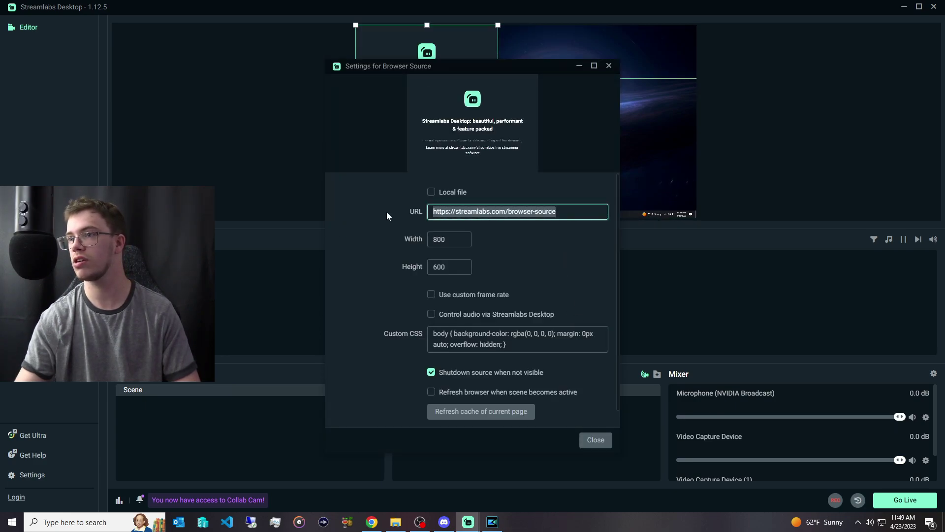
pyautogui.hotkey('ctrl', 'v')
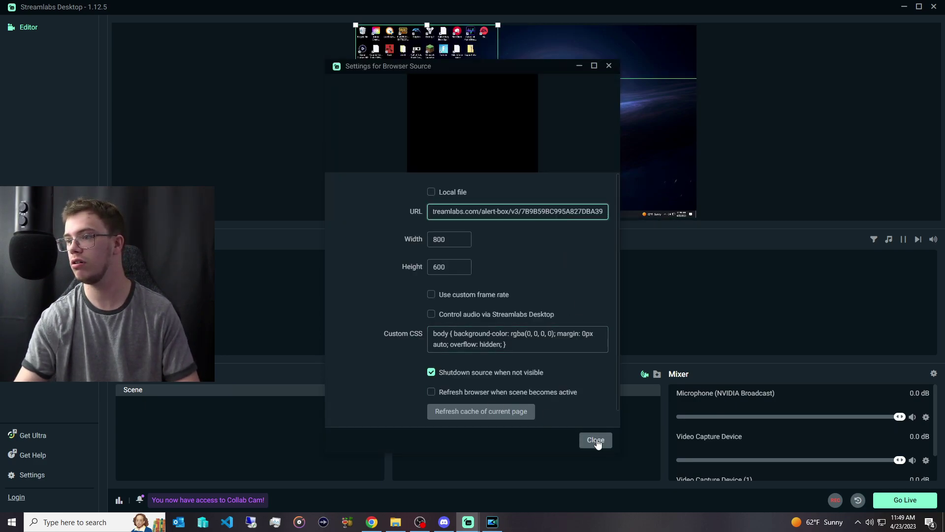
pyautogui.click(596, 439)
pyautogui.moveTo(418, 97); pyautogui.dragTo(587, 112)
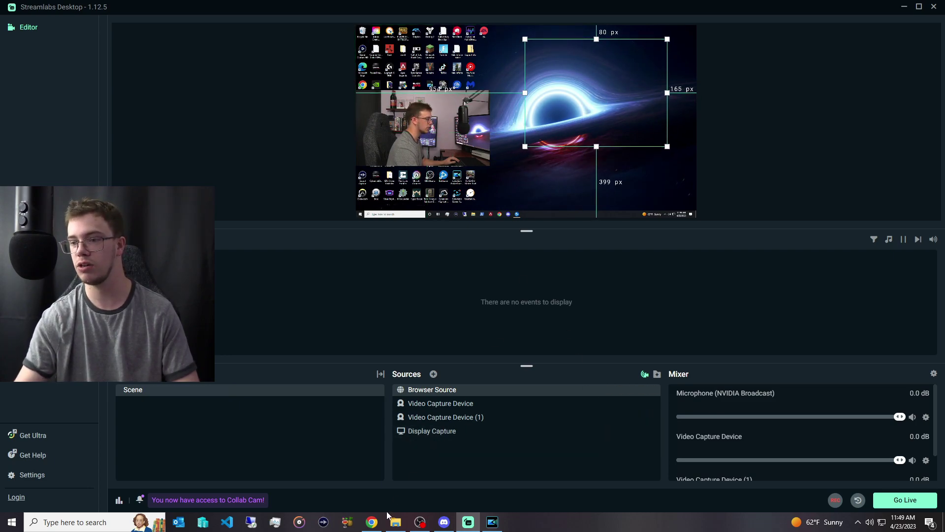
pyautogui.click(371, 521)
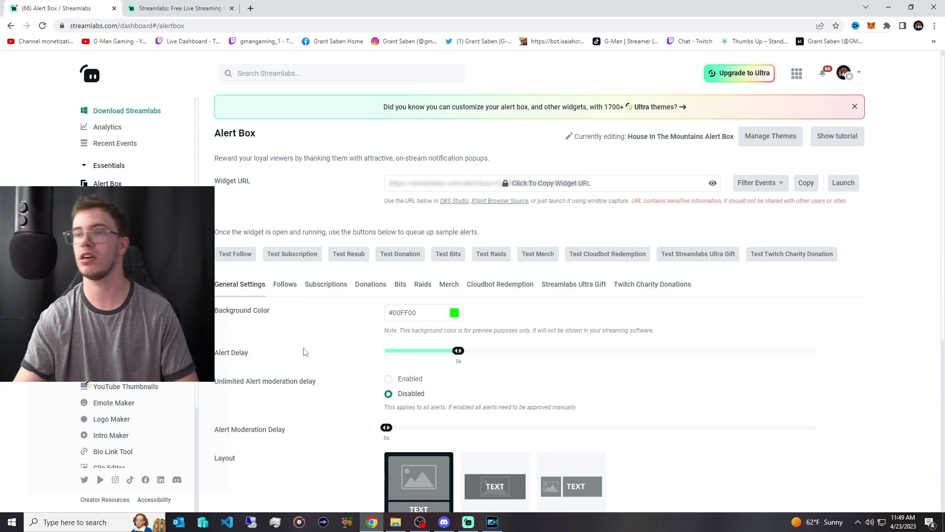
pyautogui.click(469, 522)
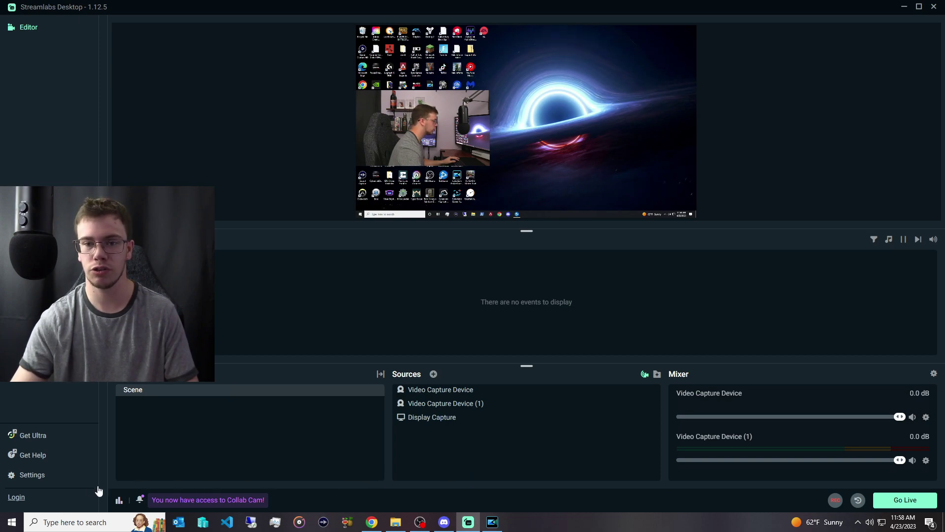
# Set Mic/Auxiliary Device 1 to Microphone (Yeti Stereo Microphone) in the audio settings.
pyautogui.click(33, 475)
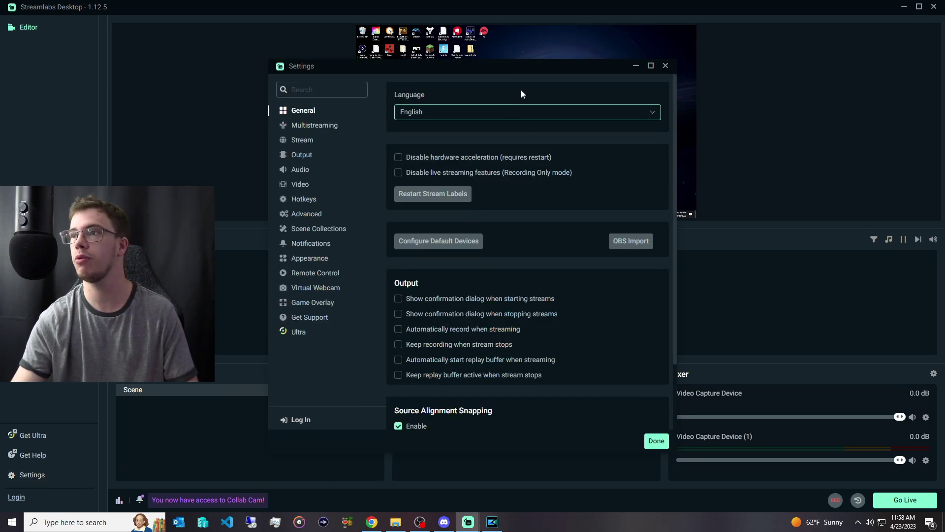
pyautogui.moveTo(569, 67); pyautogui.dragTo(673, 63)
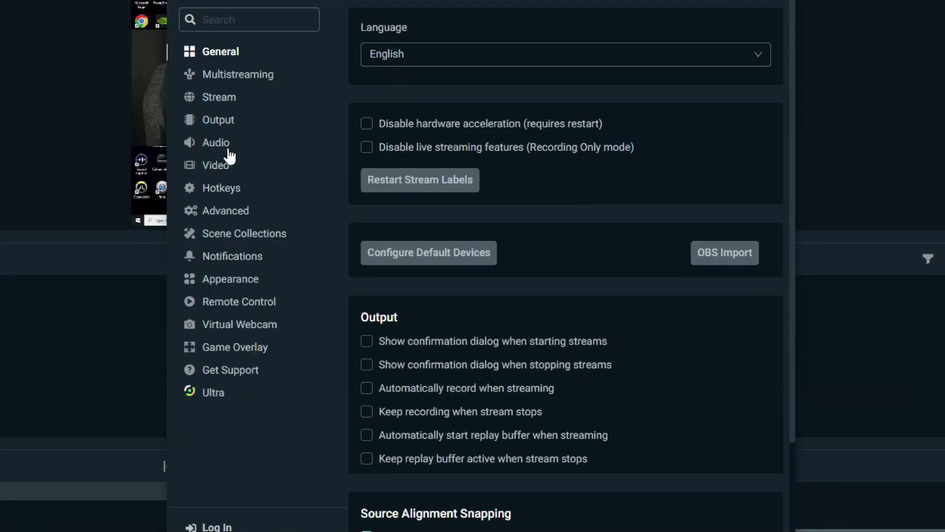
pyautogui.click(228, 151)
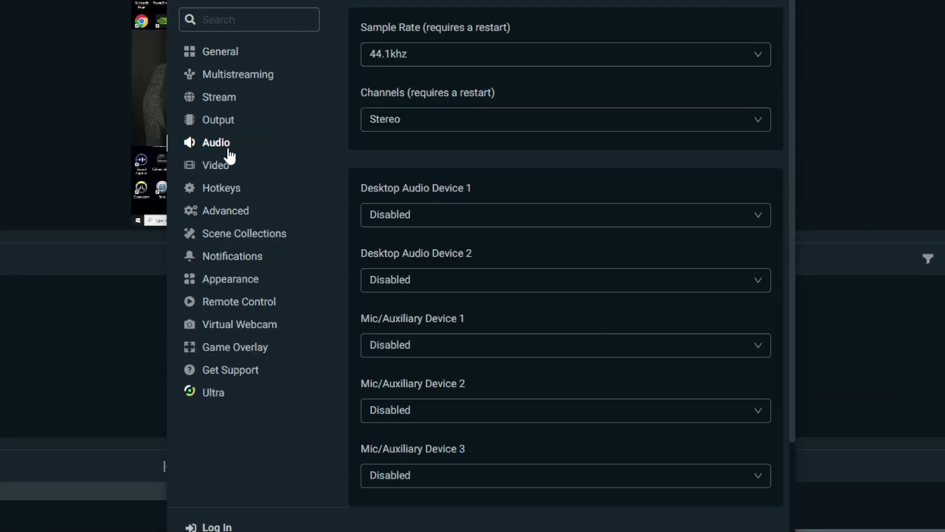
pyautogui.click(428, 350)
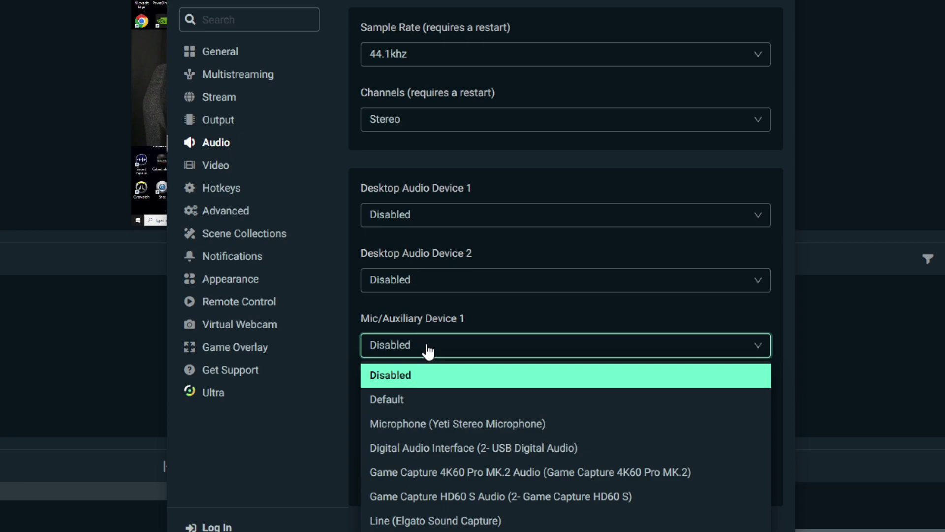
pyautogui.click(422, 424)
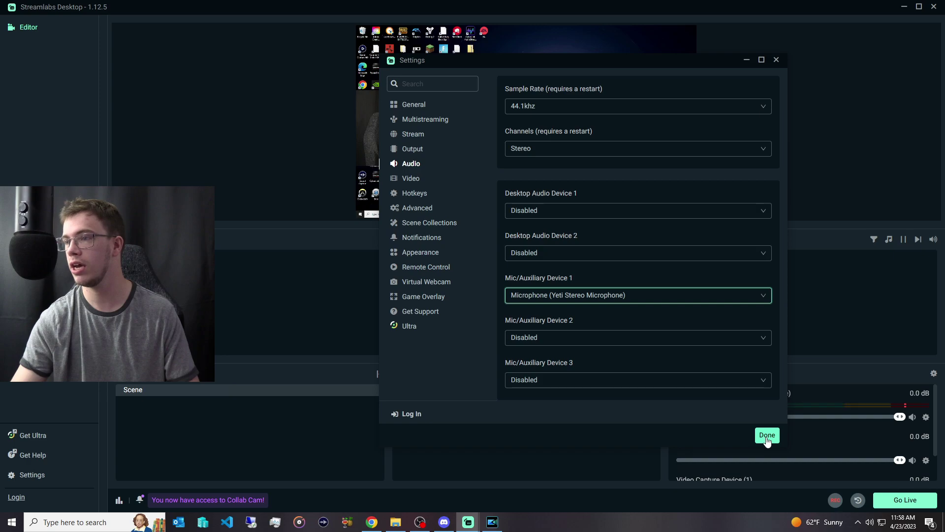
pyautogui.click(767, 436)
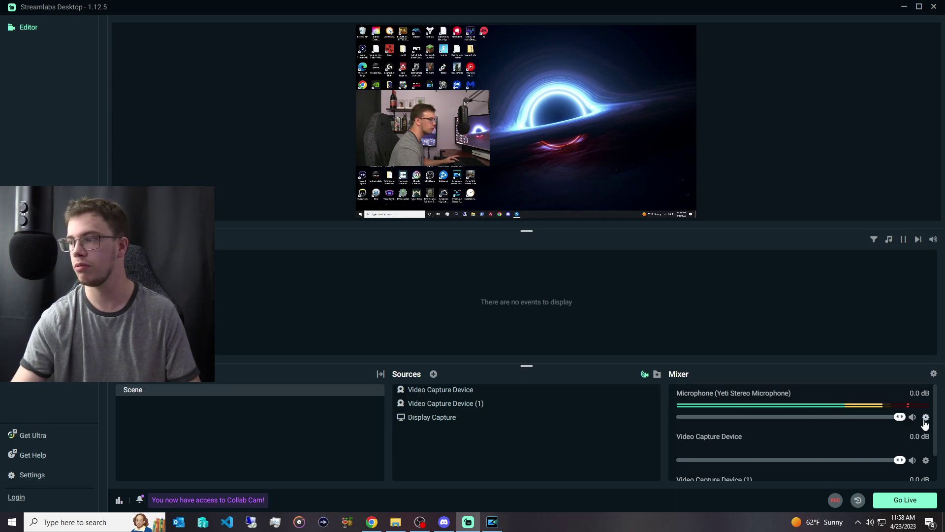
# Add a Noise Gate filter with its default thresholds and times to the Yeti Stereo Microphone.
pyautogui.click(926, 418)
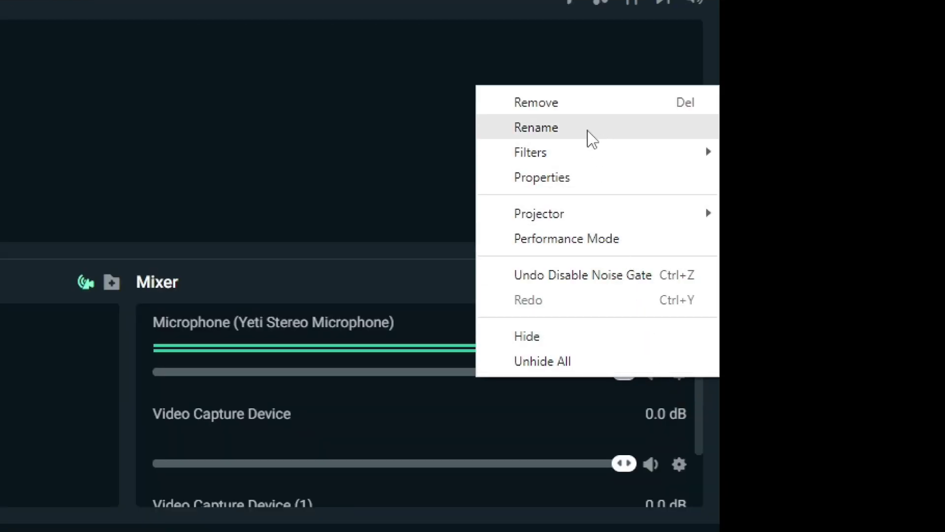
pyautogui.moveTo(575, 156)
pyautogui.click(397, 159)
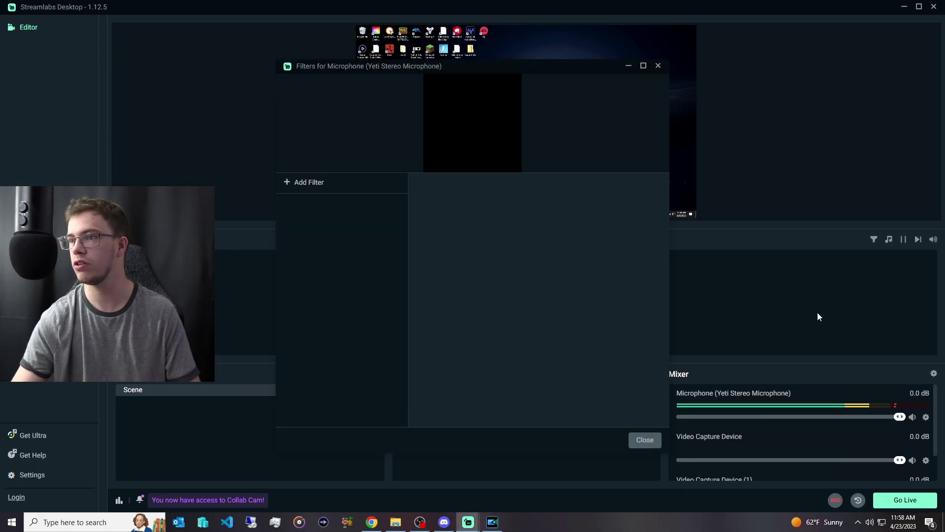
pyautogui.click(293, 182)
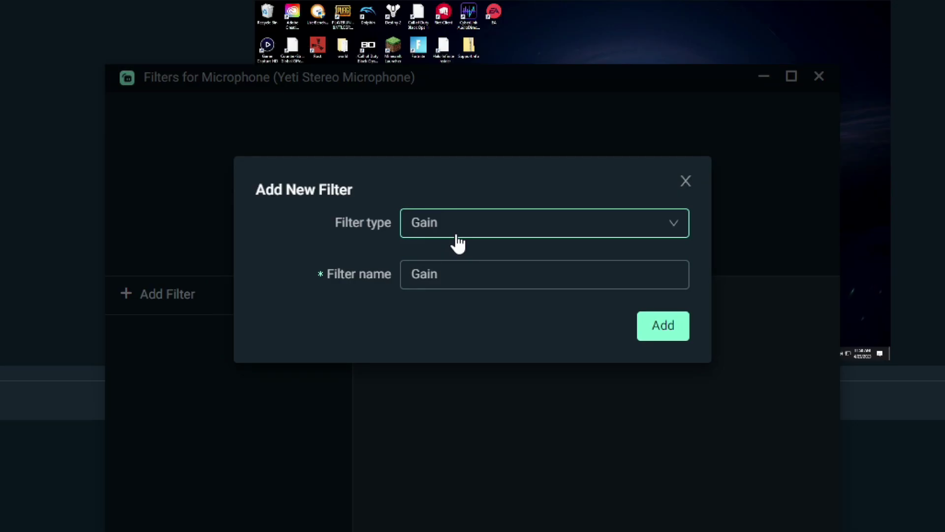
pyautogui.click(462, 148)
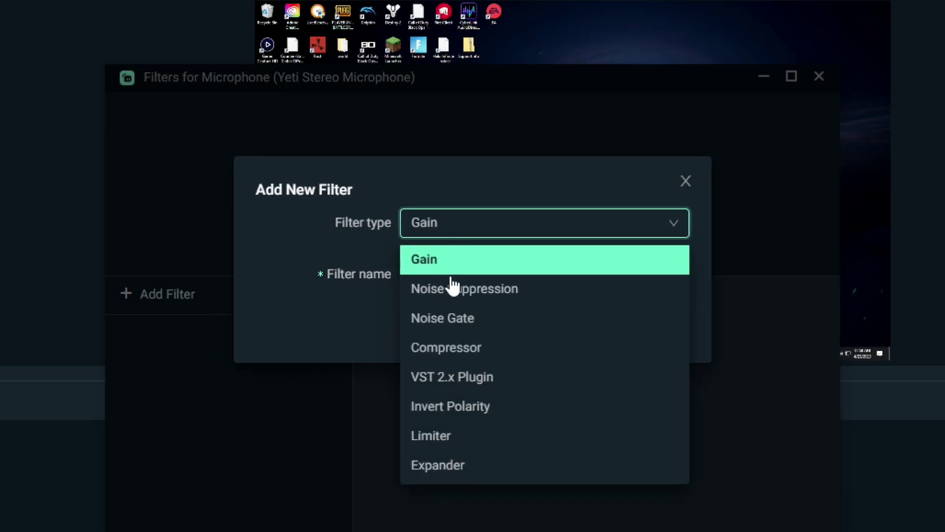
pyautogui.click(447, 318)
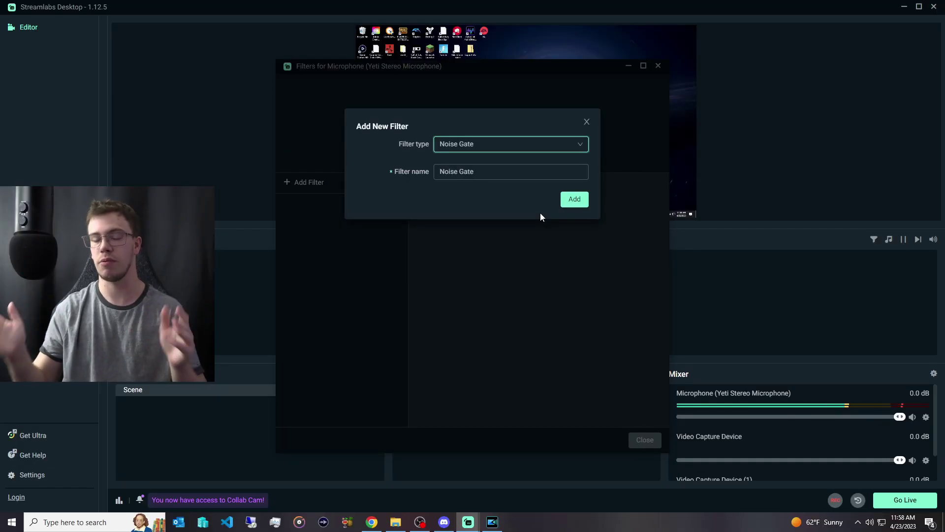
pyautogui.click(570, 203)
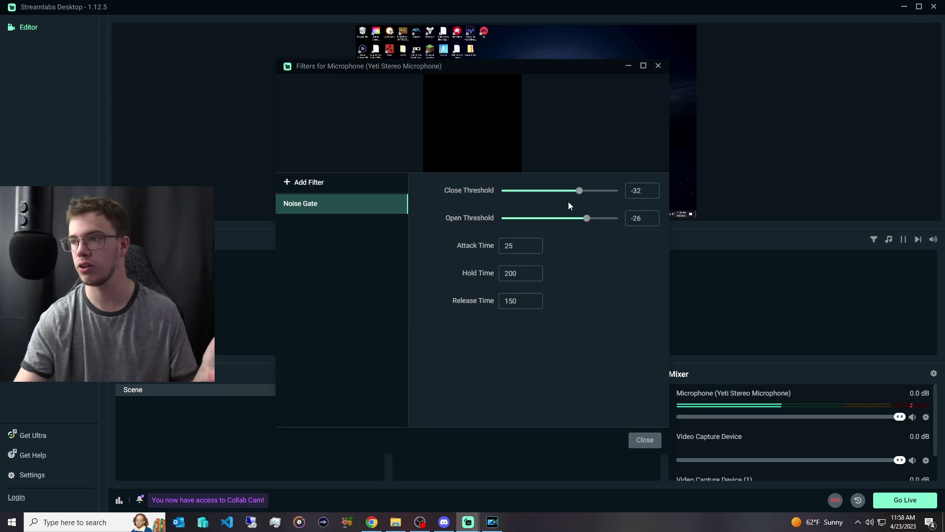
pyautogui.click(645, 441)
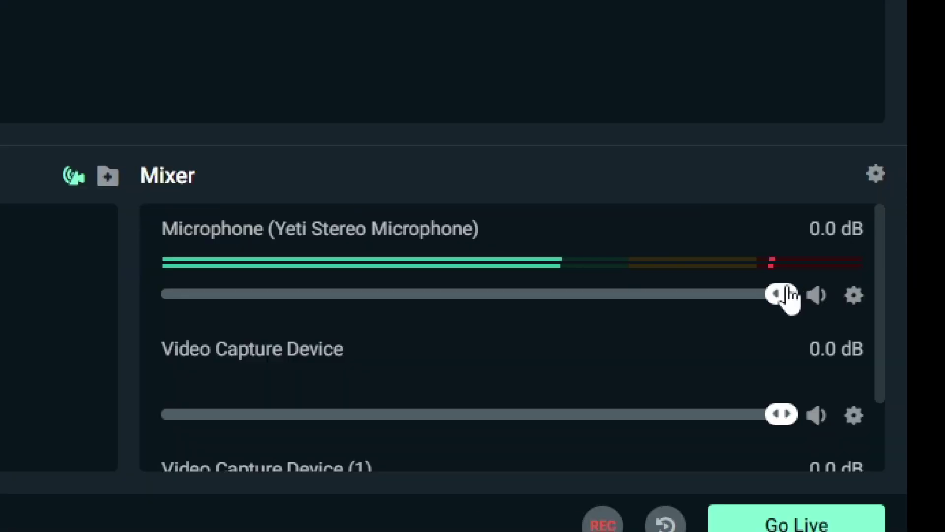
# Lower the Yeti Stereo Microphone's mixer volume to about -8.3 dB.
pyautogui.moveTo(902, 418); pyautogui.dragTo(877, 419)
pyautogui.moveTo(716, 300); pyautogui.dragTo(648, 299)
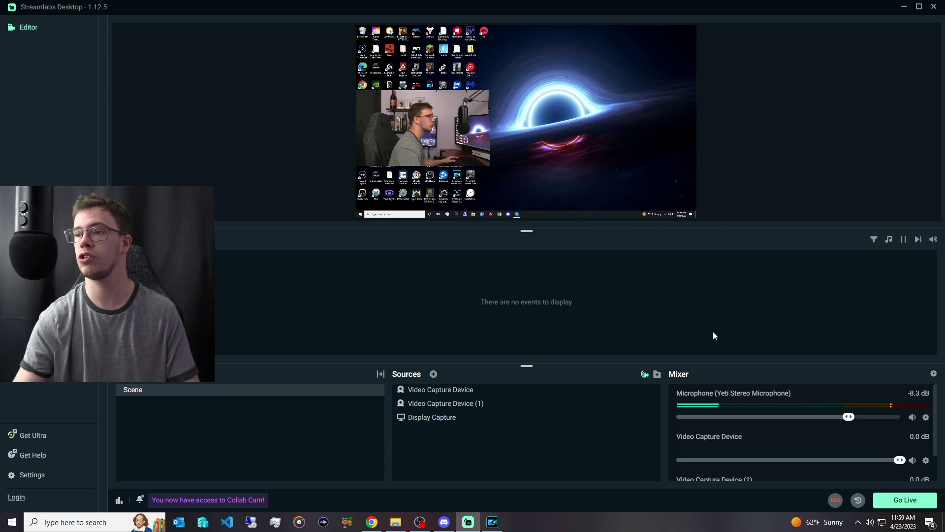
# Open the Stream settings and move the settings window clear of the webcam overlay.
pyautogui.click(33, 475)
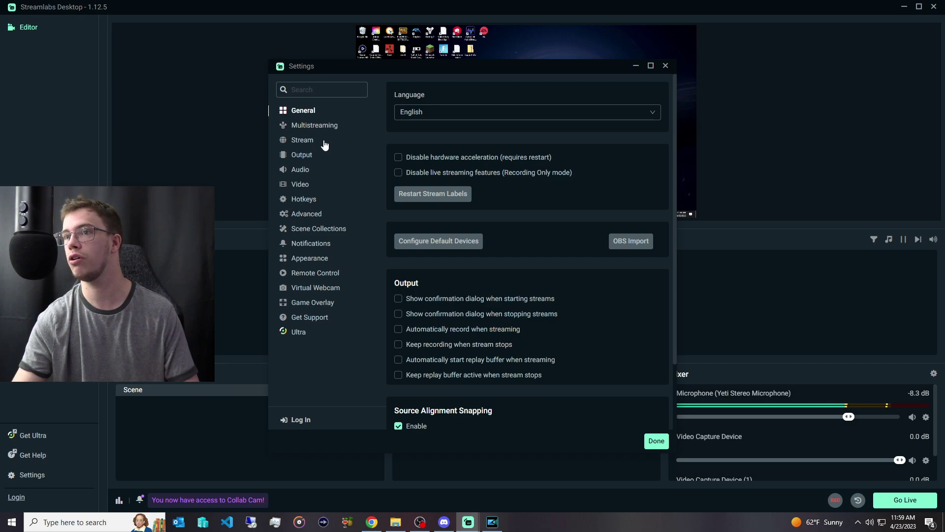
pyautogui.click(324, 142)
pyautogui.moveTo(525, 65); pyautogui.dragTo(639, 53)
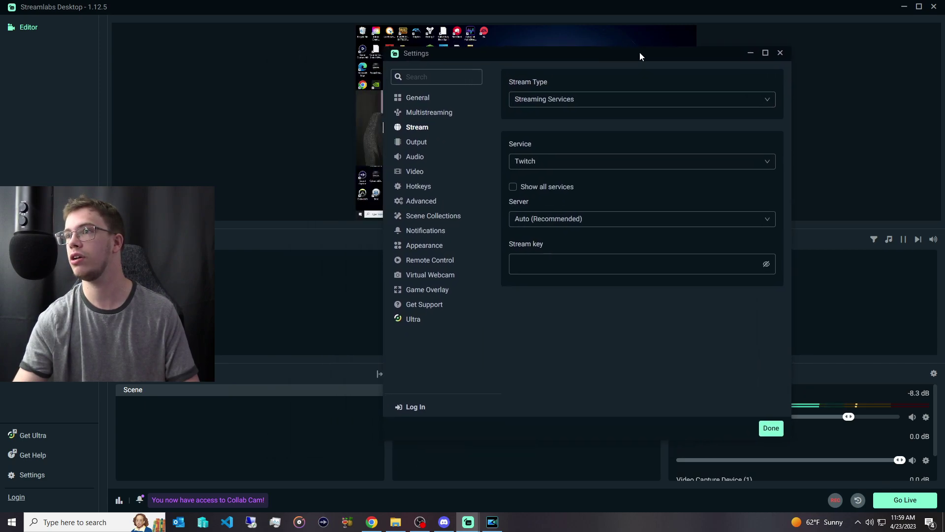
# Try Custom Streaming Server as the stream type and return it to Streaming Services.
pyautogui.click(611, 102)
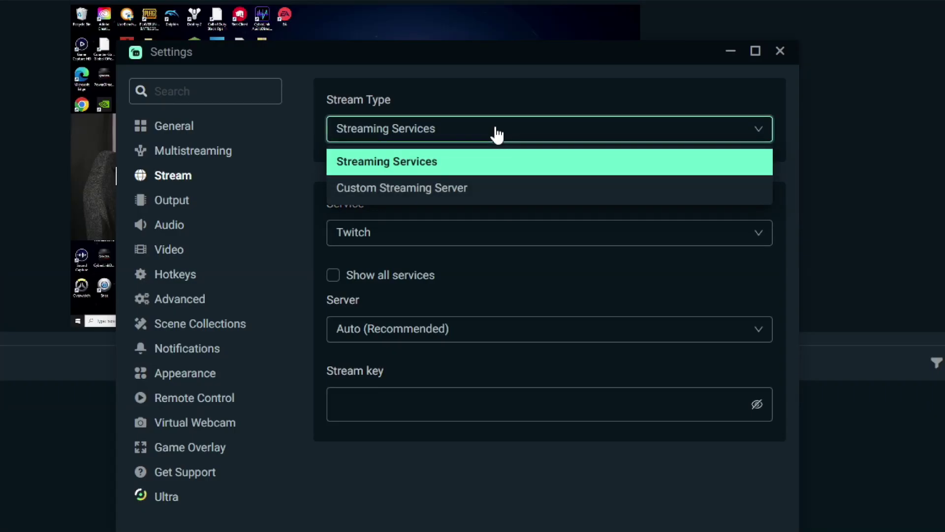
pyautogui.click(451, 190)
pyautogui.click(461, 131)
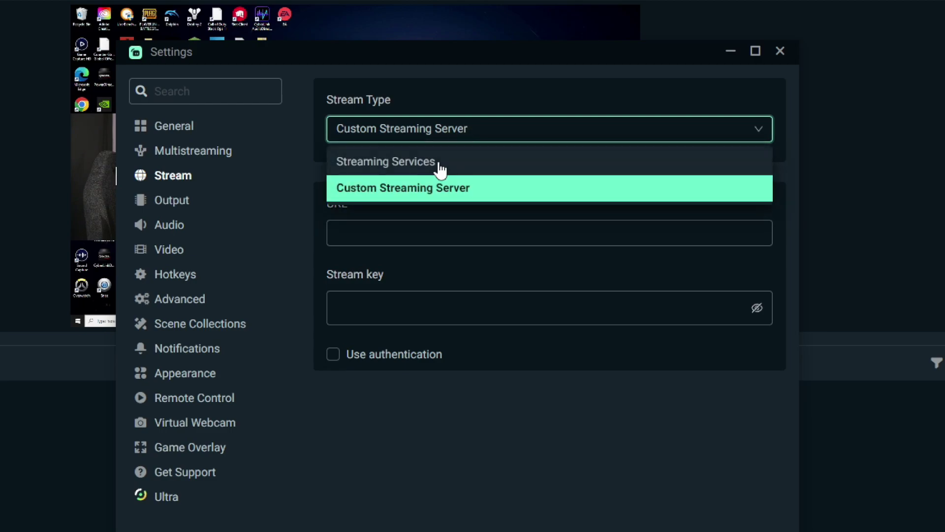
pyautogui.click(438, 162)
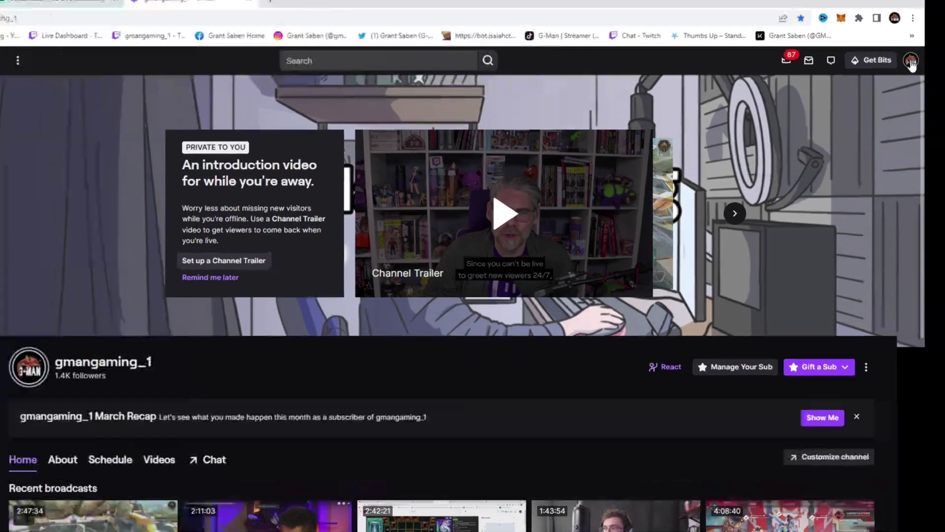
# Open the Stream settings in Twitch's Creator Dashboard and copy the primary stream key.
pyautogui.click(933, 63)
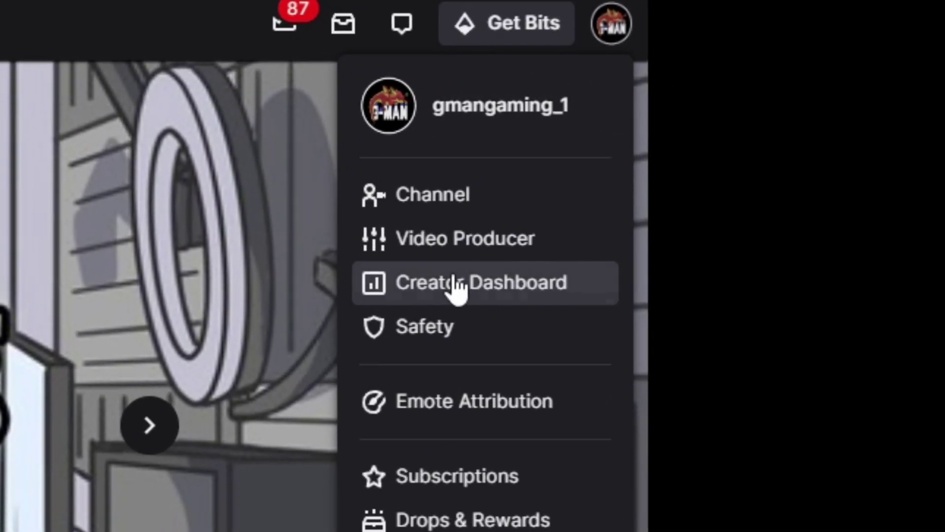
pyautogui.click(627, 229)
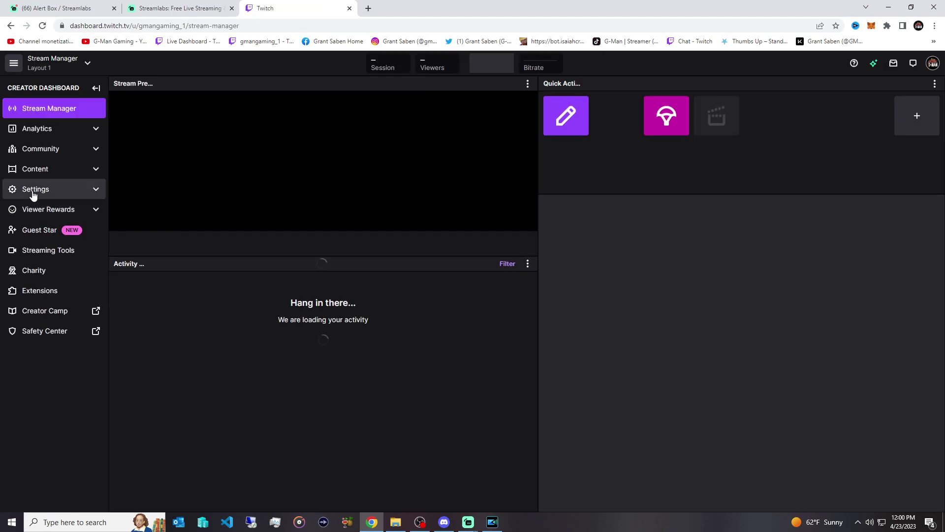
pyautogui.click(35, 191)
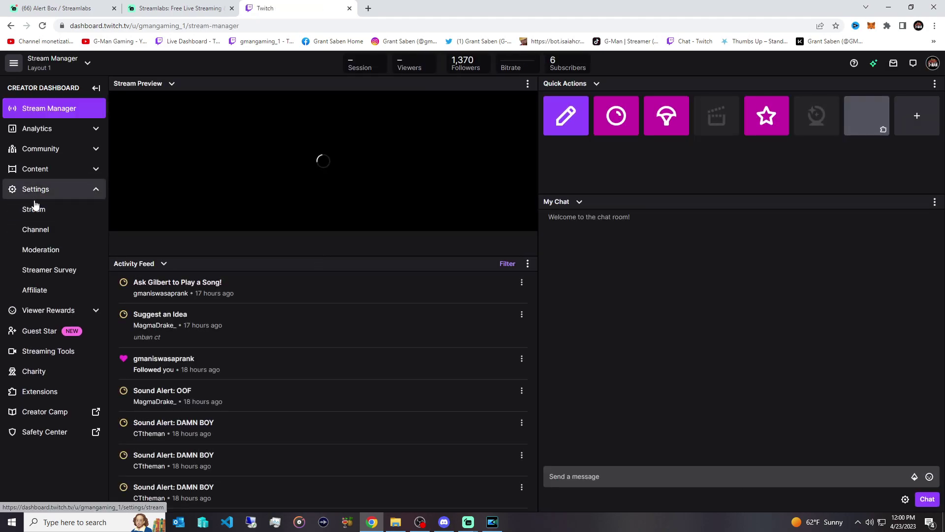
pyautogui.click(34, 206)
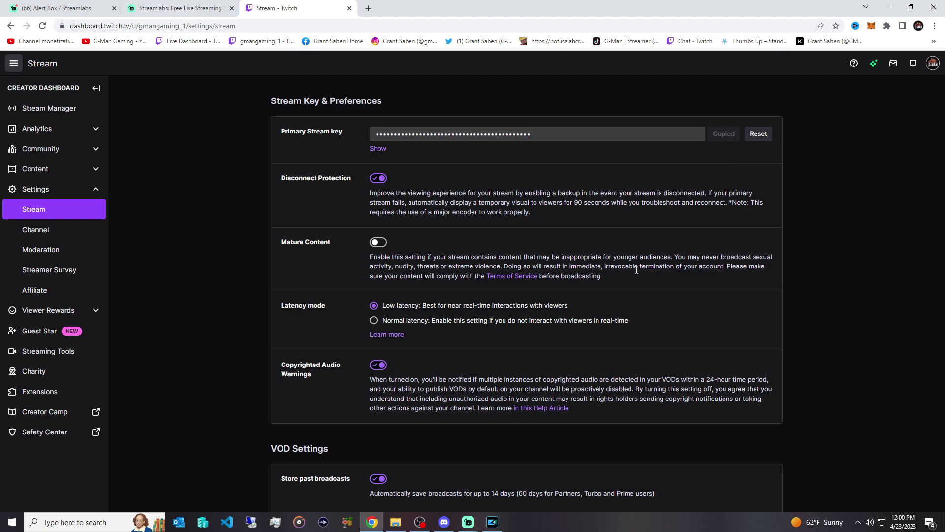
# In the Streamlabs settings window, paste the copied Twitch stream key and set the streaming encoder to NVIDIA NVENC H.264 (new).
pyautogui.click(419, 523)
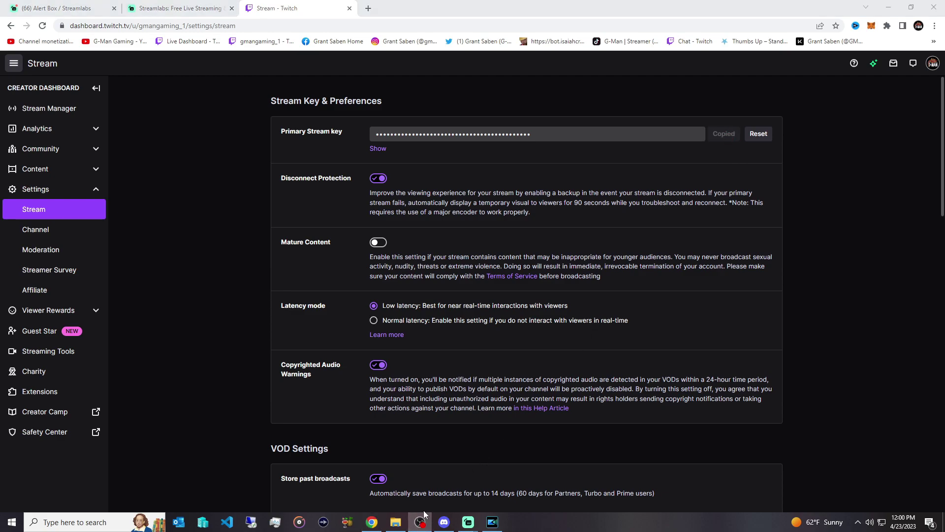
pyautogui.moveTo(469, 526)
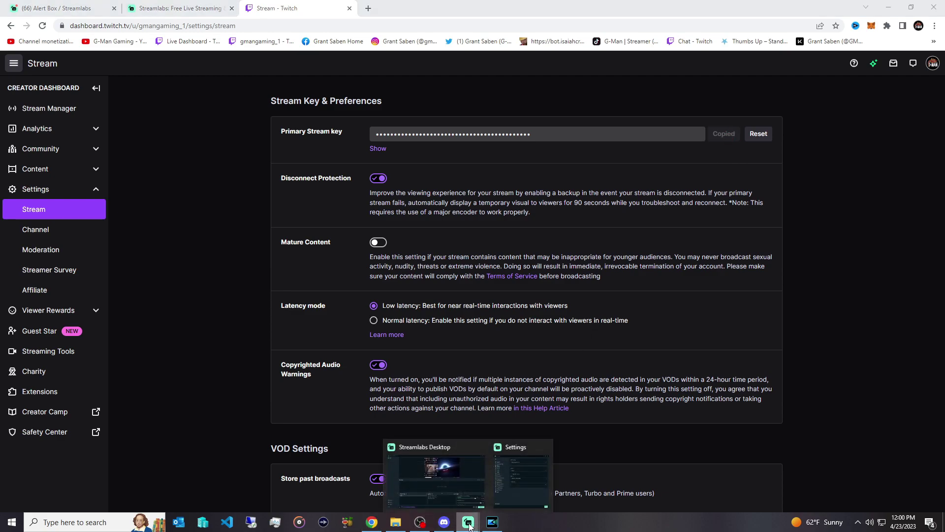
pyautogui.click(540, 488)
pyautogui.click(332, 384)
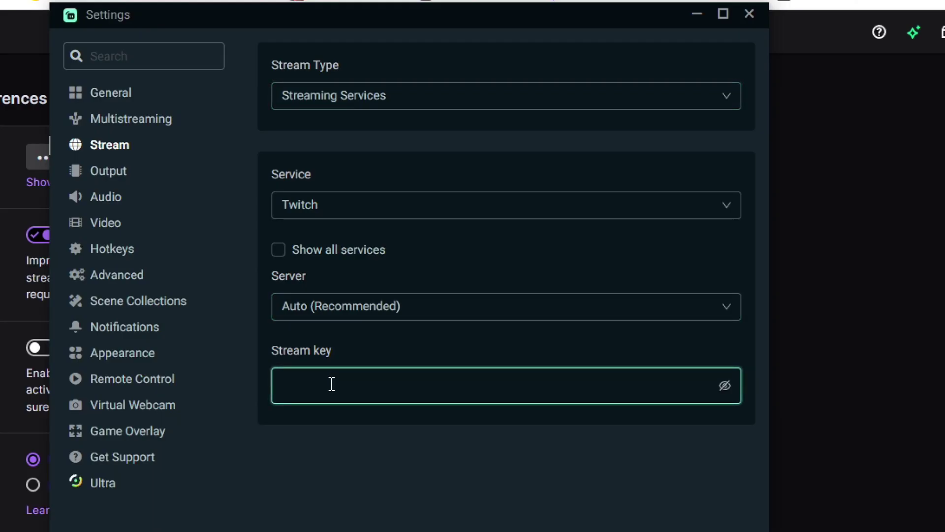
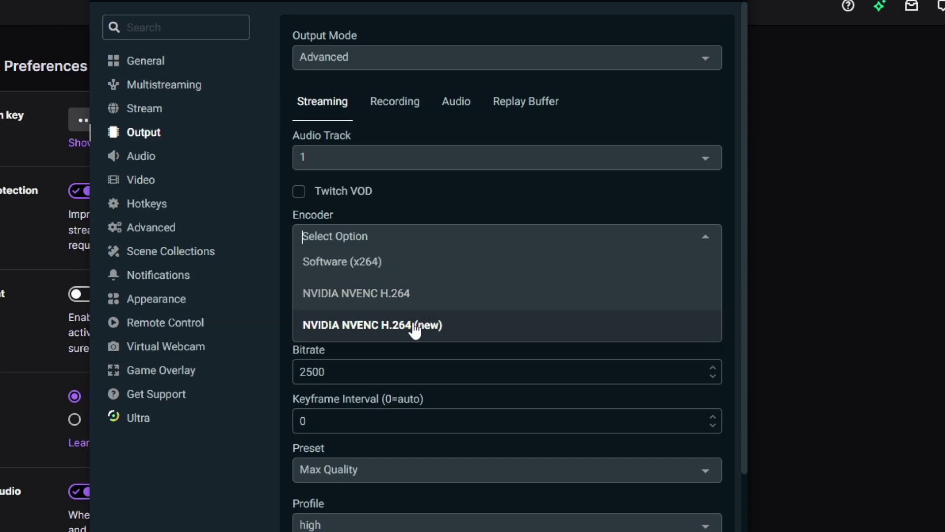
pyautogui.click(402, 326)
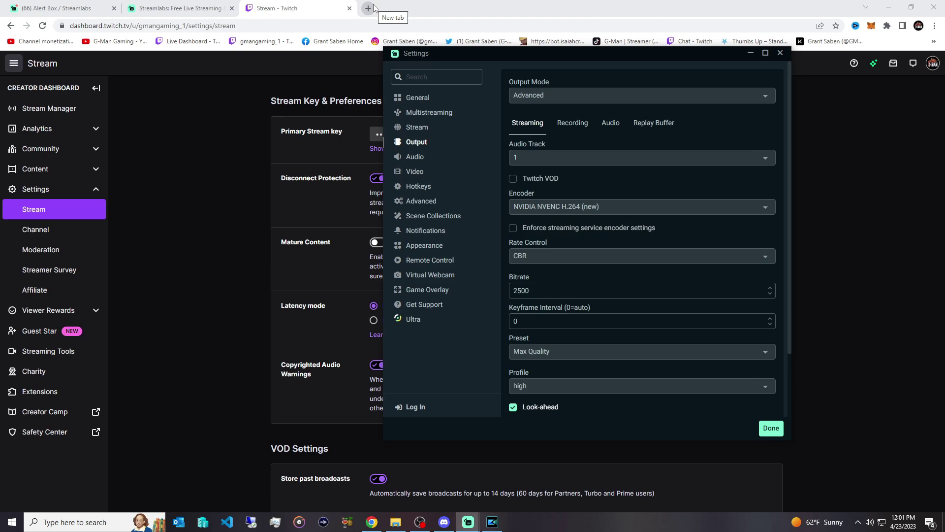
# Search Google for a speed test in a new browser tab, run it and examine the upload speed.
pyautogui.click(368, 8)
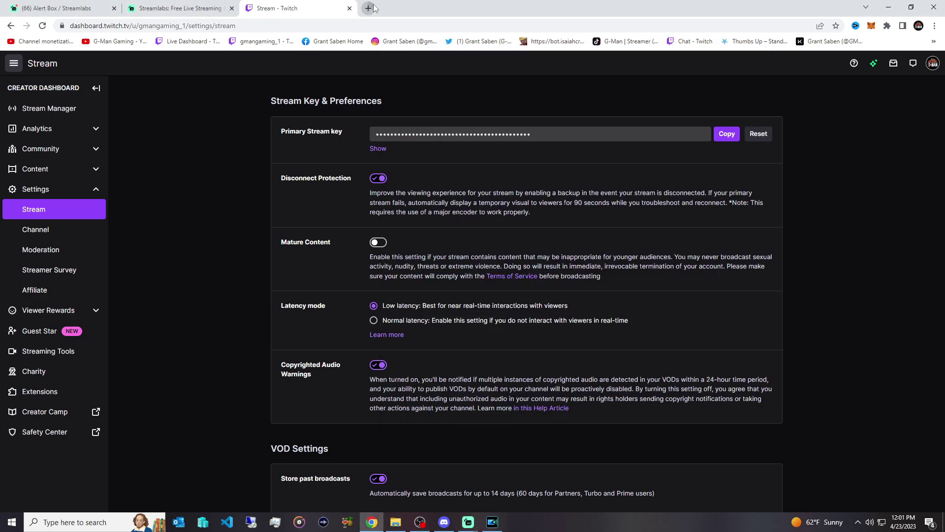
pyautogui.write('speed')
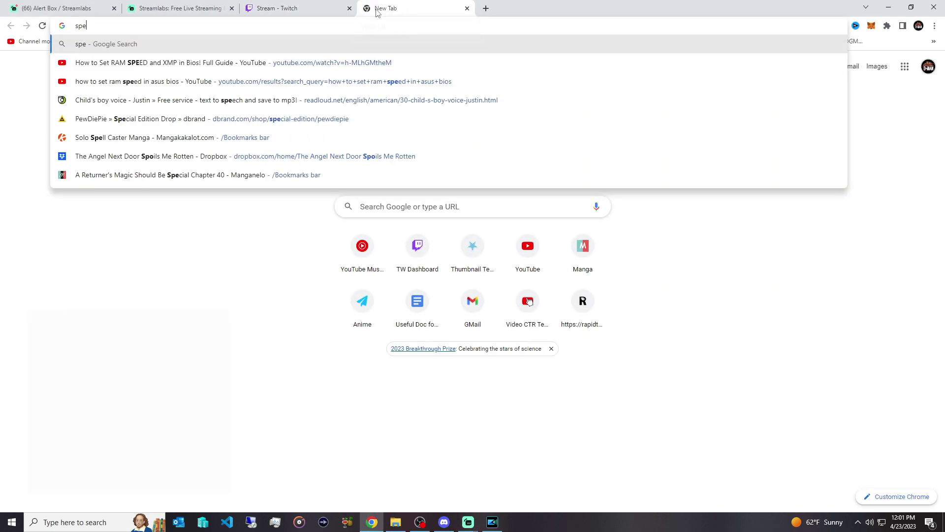
pyautogui.click(145, 61)
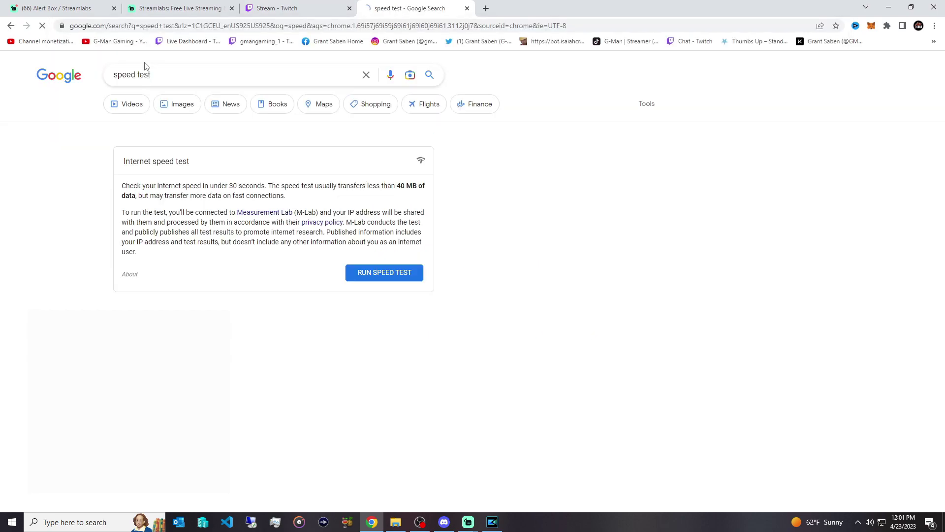
pyautogui.click(398, 273)
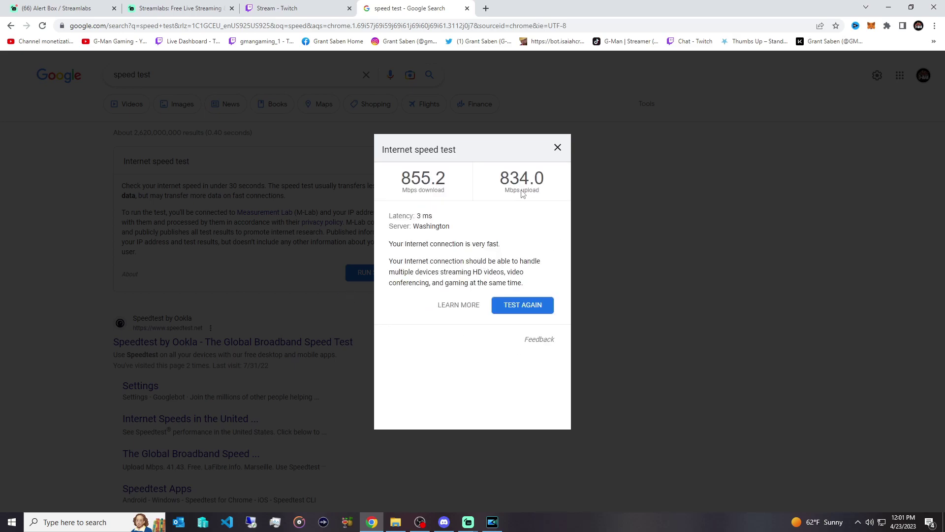
pyautogui.moveTo(512, 184); pyautogui.dragTo(541, 184)
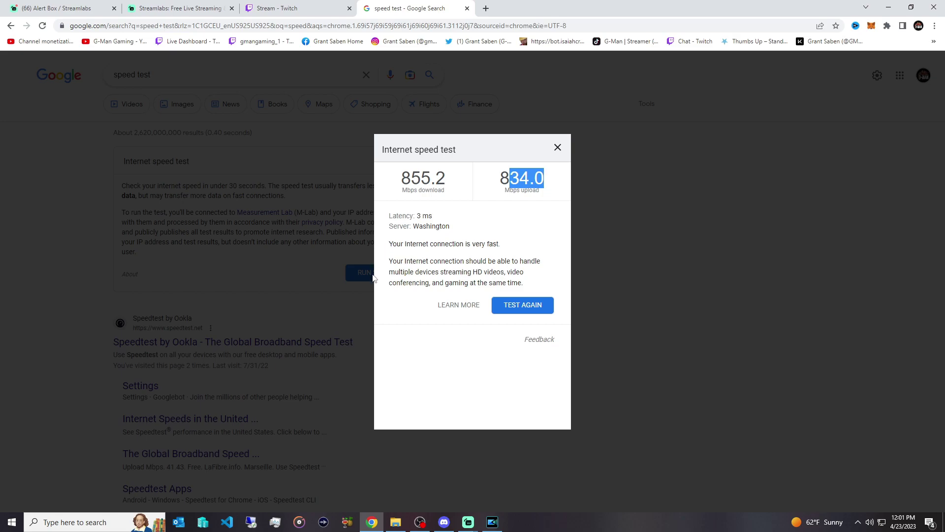
# Return to the Streamlabs Output settings and set the streaming bitrate to 6000.
pyautogui.click(419, 522)
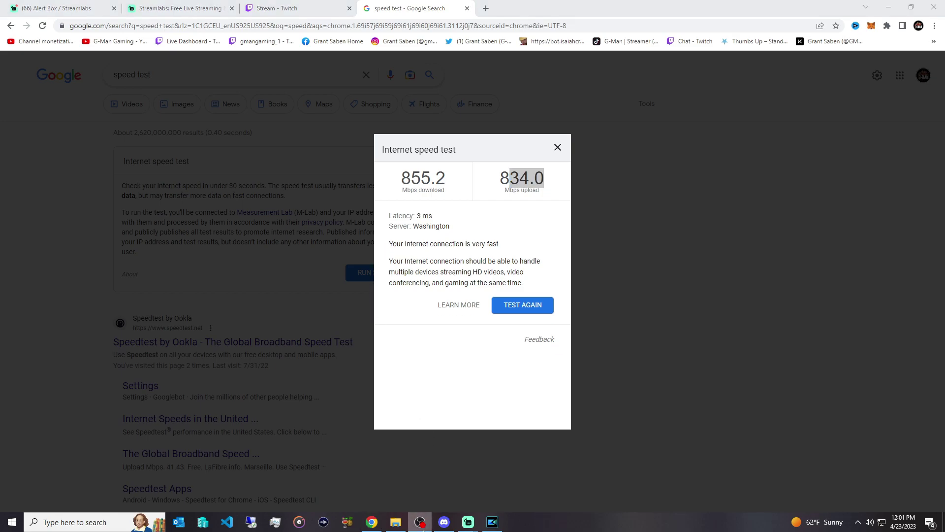
pyautogui.moveTo(468, 522)
pyautogui.click(514, 499)
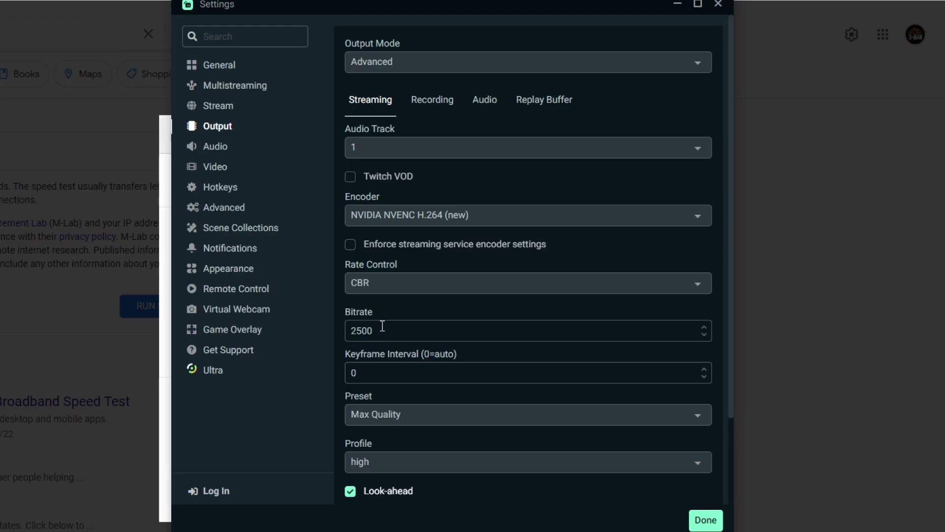
pyautogui.moveTo(535, 285); pyautogui.dragTo(506, 287)
pyautogui.write('6000')
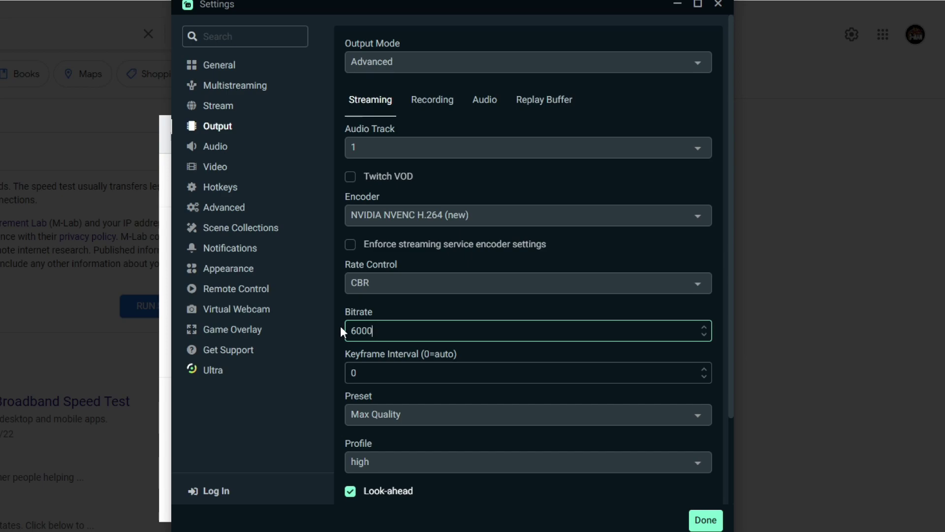
# Try a streaming bitrate of 4000 and restore it to 6000.
pyautogui.doubleClick(367, 330)
pyautogui.write('4000')
pyautogui.doubleClick(362, 330)
pyautogui.write('6000')
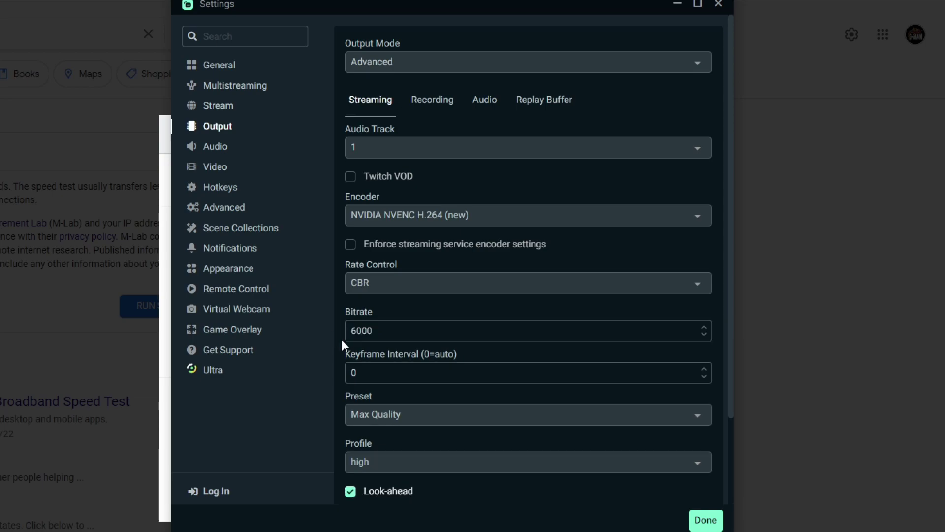
# Set the encoder preset to Quality and review the remaining streaming output options.
pyautogui.click(350, 415)
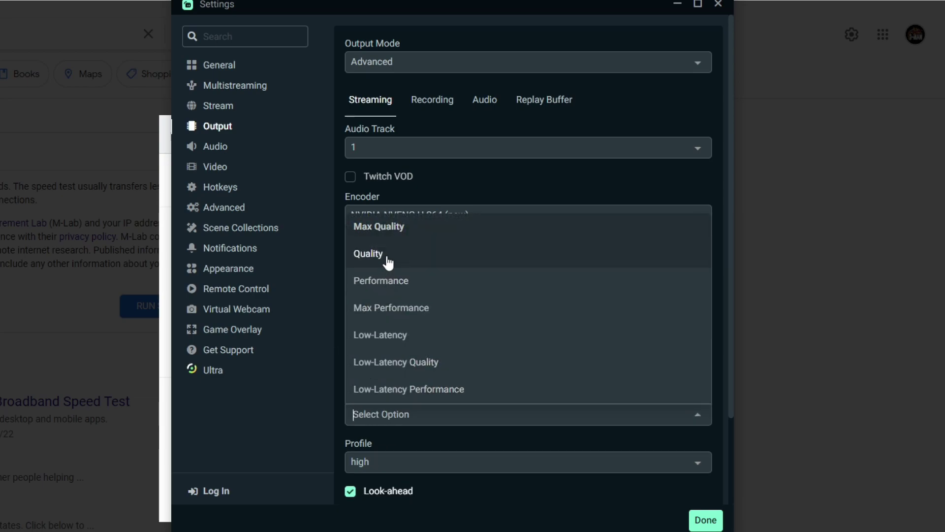
pyautogui.click(389, 263)
pyautogui.scroll(-3, 412, 352)
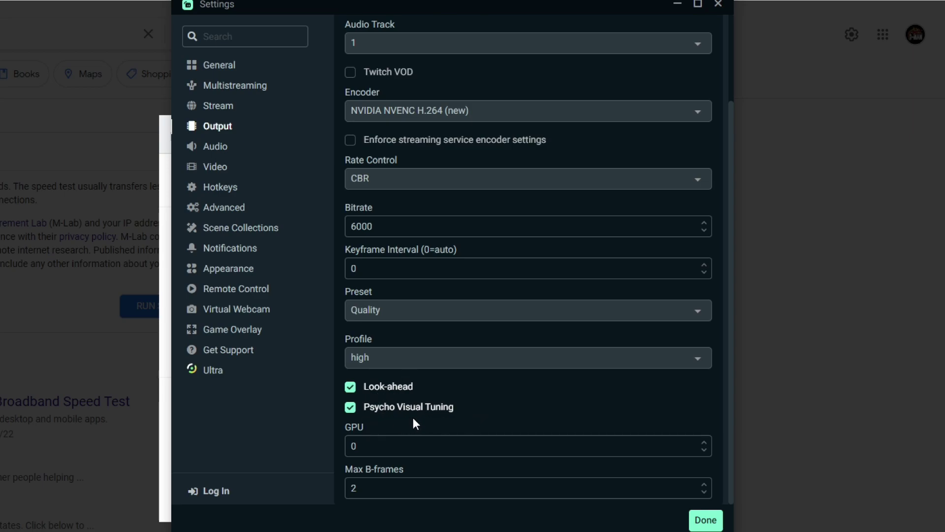
pyautogui.scroll(3, 459, 404)
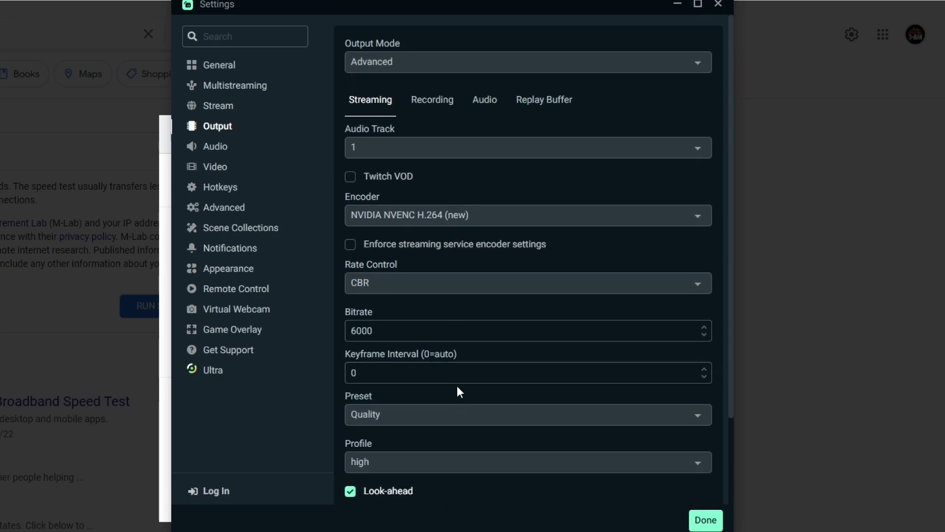
pyautogui.scroll(-3, 458, 393)
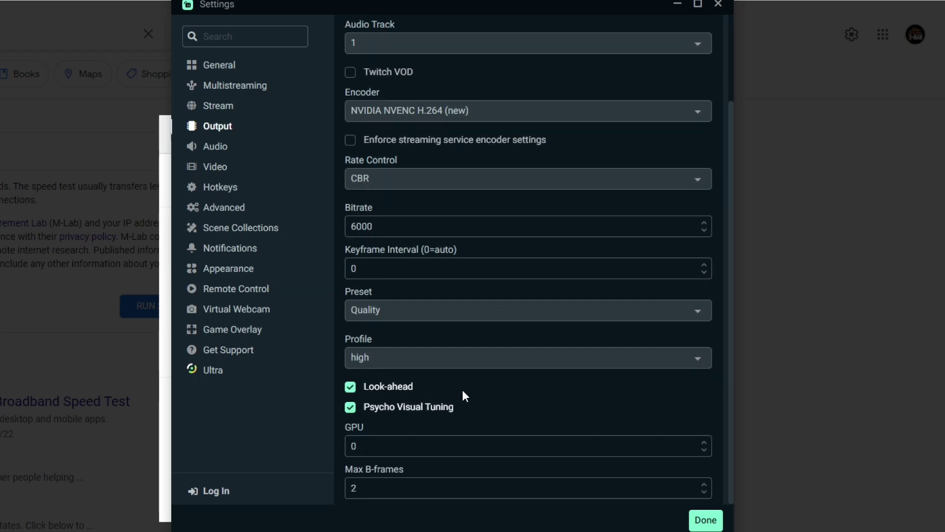
# In the Video settings, set the downscale filter to Lanczos (Sharpened scaling, 32 samples).
pyautogui.click(226, 171)
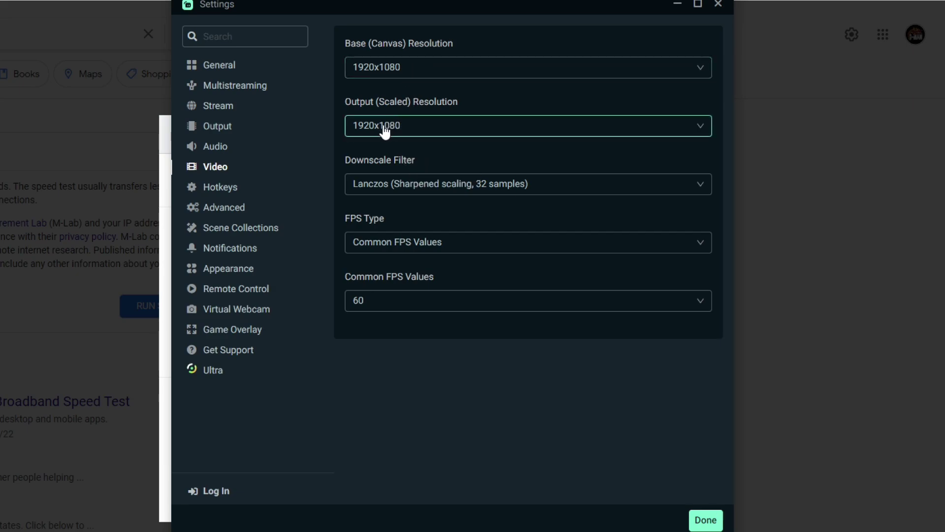
pyautogui.click(435, 190)
pyautogui.click(438, 213)
pyautogui.click(436, 189)
pyautogui.click(405, 255)
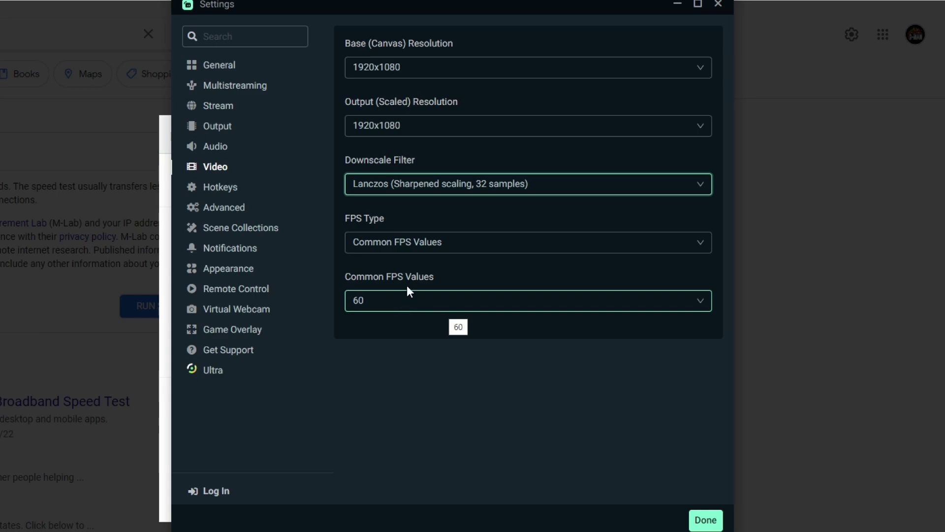
# Set both the base (canvas) resolution and the output (scaled) resolution to 1280x720.
pyautogui.click(441, 70)
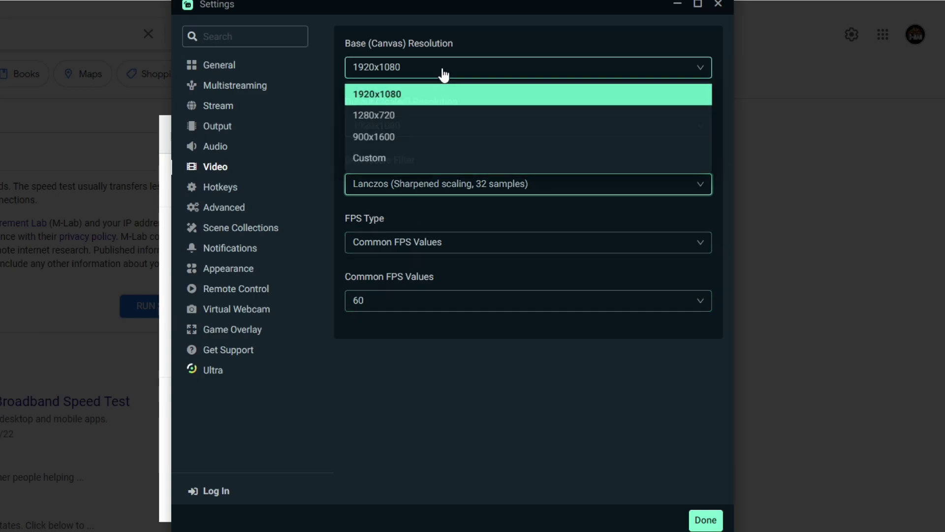
pyautogui.click(406, 115)
pyautogui.click(409, 121)
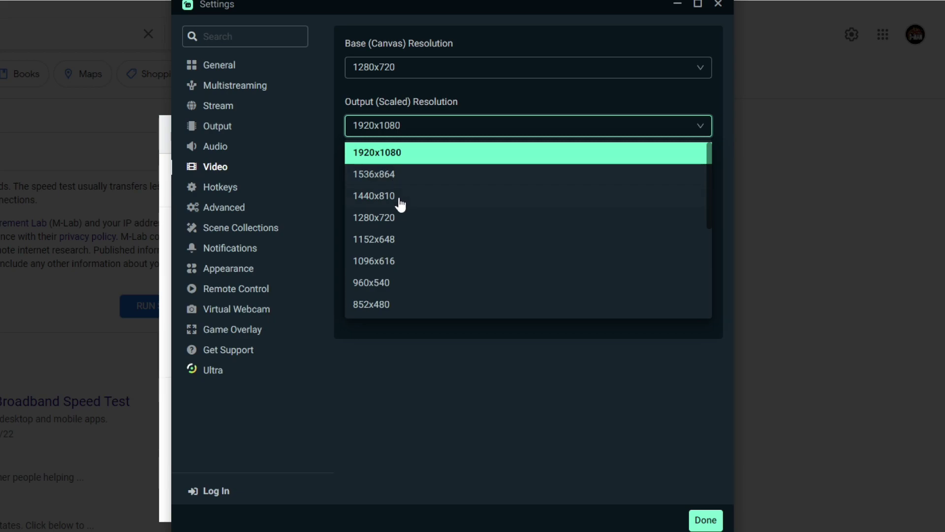
pyautogui.click(397, 221)
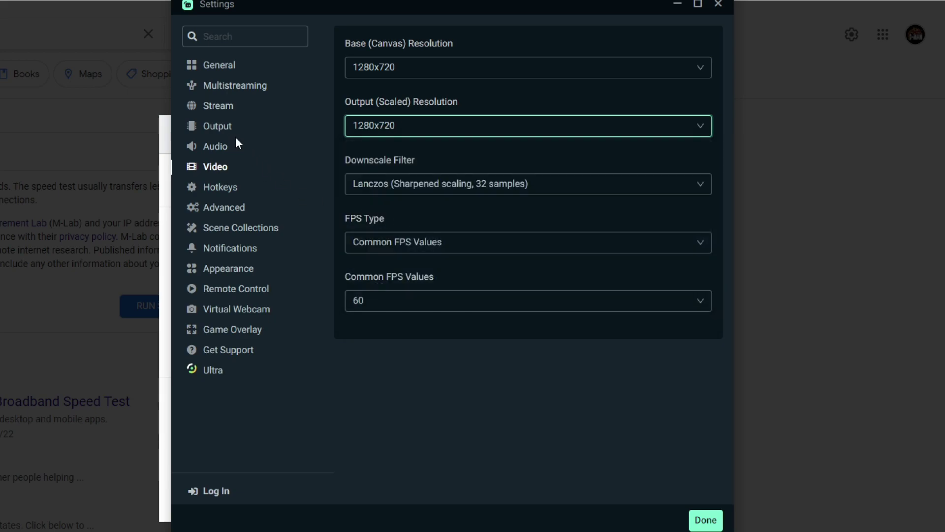
# Go back to the Output settings and set the streaming bitrate to 4500, after trying 4000.
pyautogui.click(217, 127)
pyautogui.moveTo(399, 329); pyautogui.dragTo(335, 334)
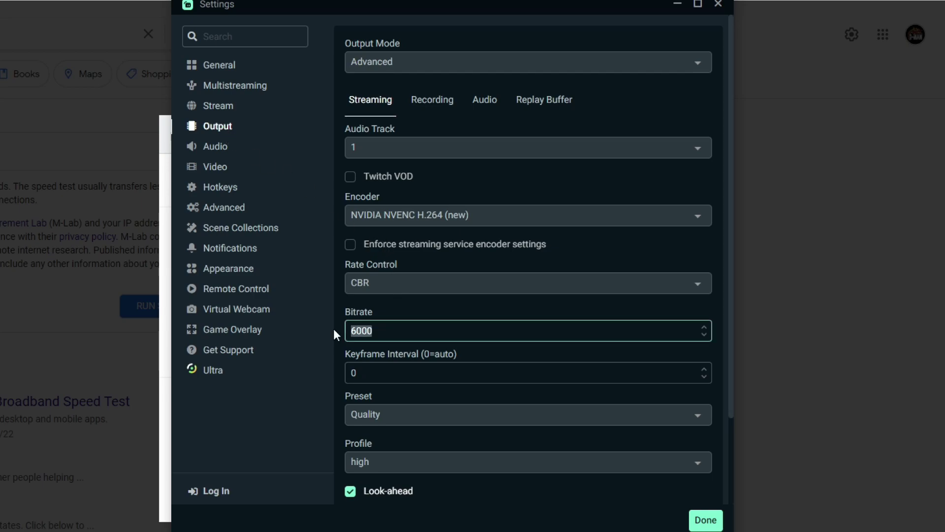
pyautogui.write('4000')
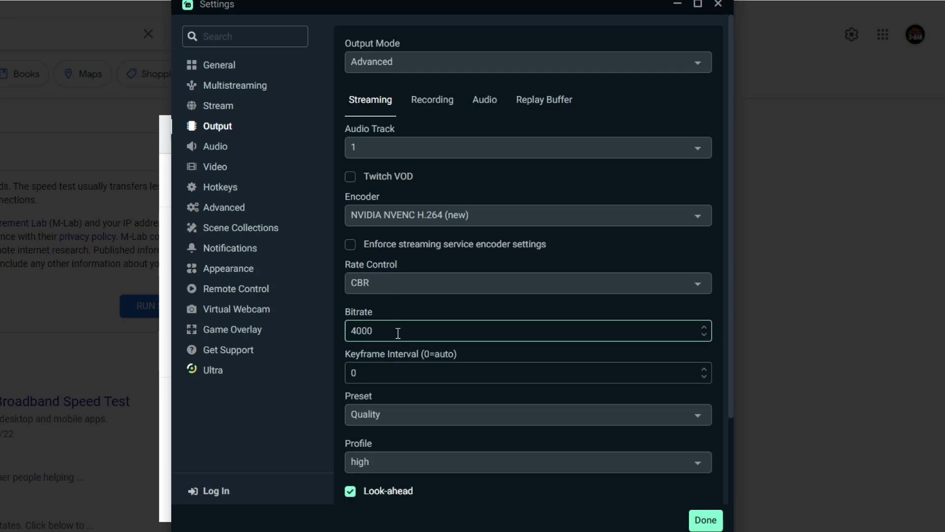
pyautogui.moveTo(398, 333); pyautogui.dragTo(323, 338)
pyautogui.write('4500')
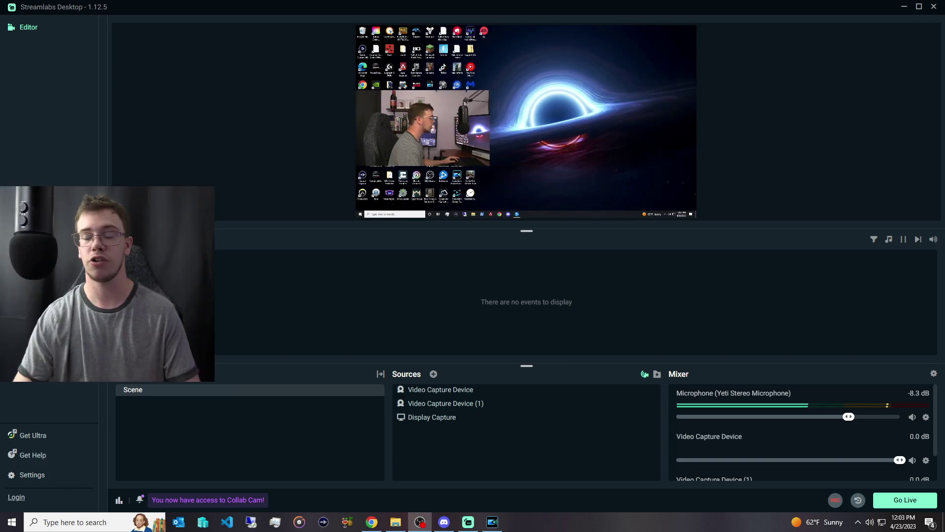
# Lower the mixer volume of Video Capture Device (1) to about -5.4 dB.
pyautogui.scroll(-2, 817, 423)
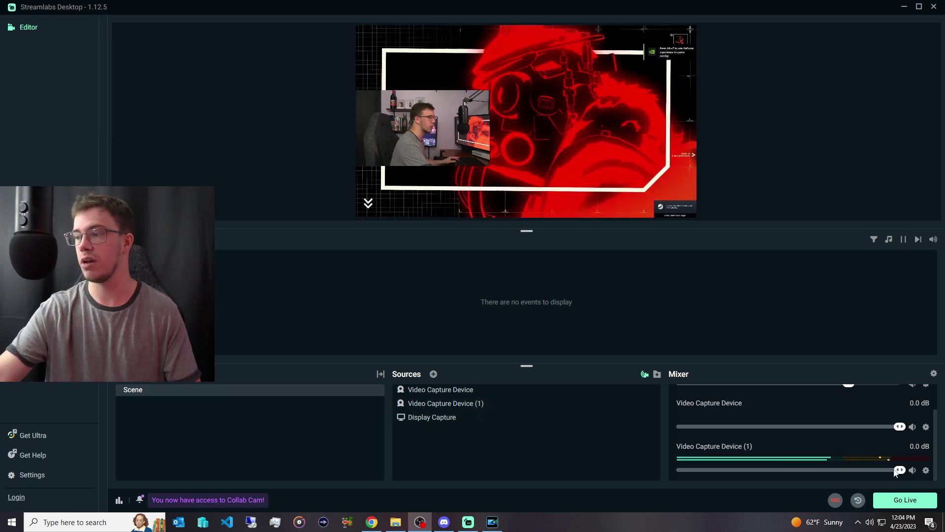
pyautogui.moveTo(900, 470); pyautogui.dragTo(866, 471)
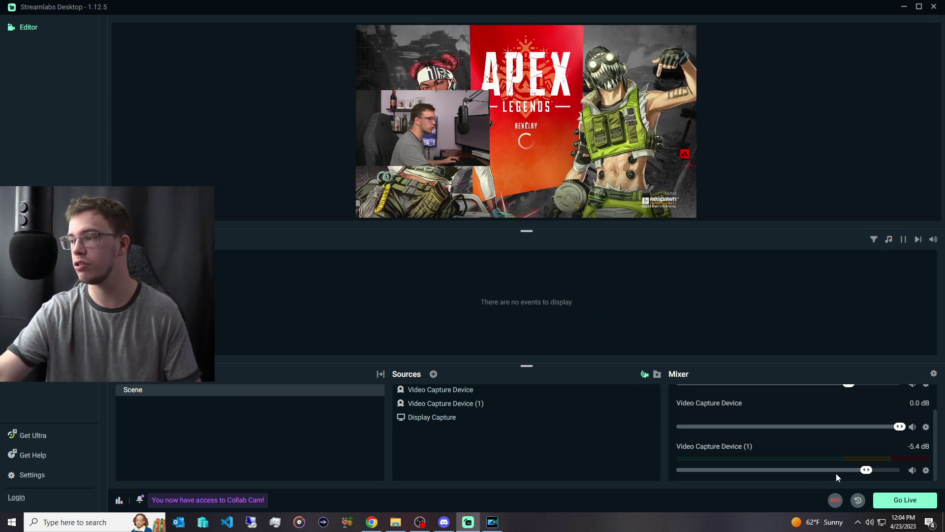
# Start the live stream and open Twitch's Stream Manager in the browser to check the preview.
pyautogui.click(899, 503)
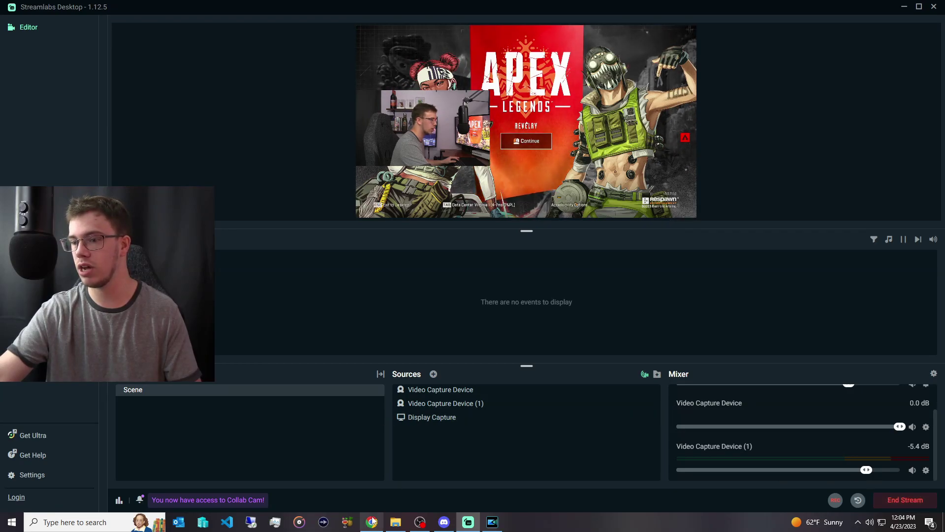
pyautogui.click(372, 522)
pyautogui.click(277, 8)
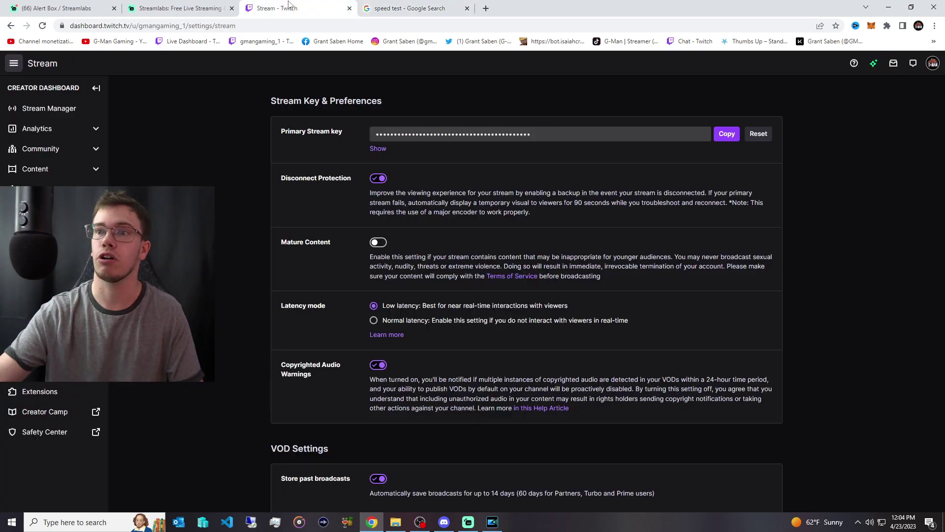
pyautogui.click(68, 108)
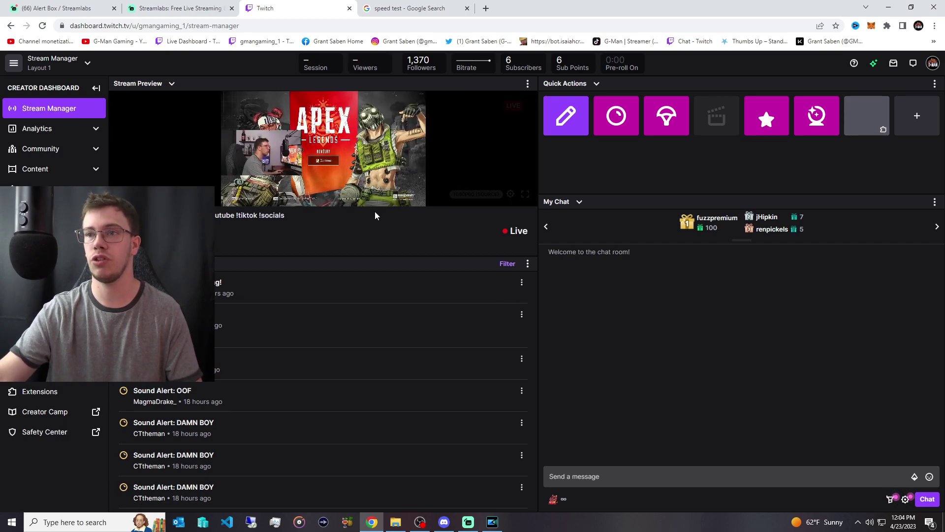
# Open the stream info editor, review its title, category and tags, and cancel without changes.
pyautogui.click(567, 116)
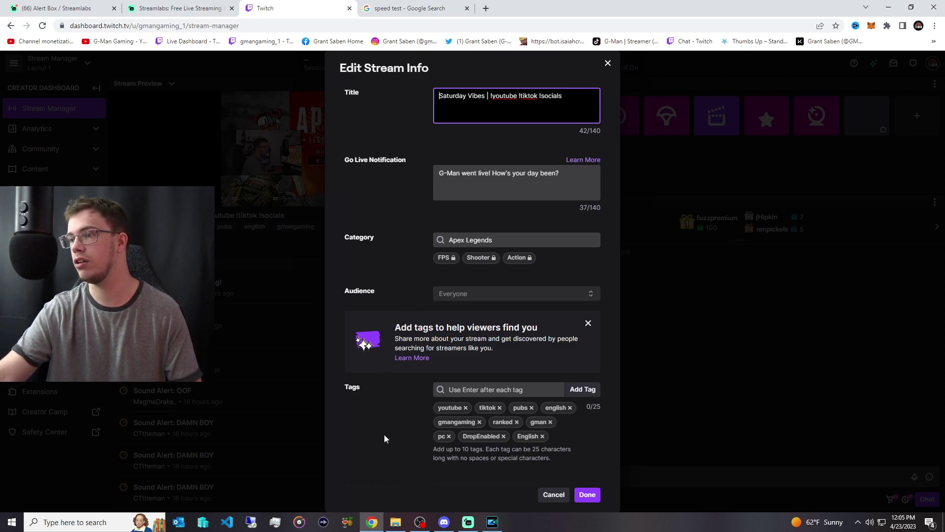
pyautogui.click(553, 496)
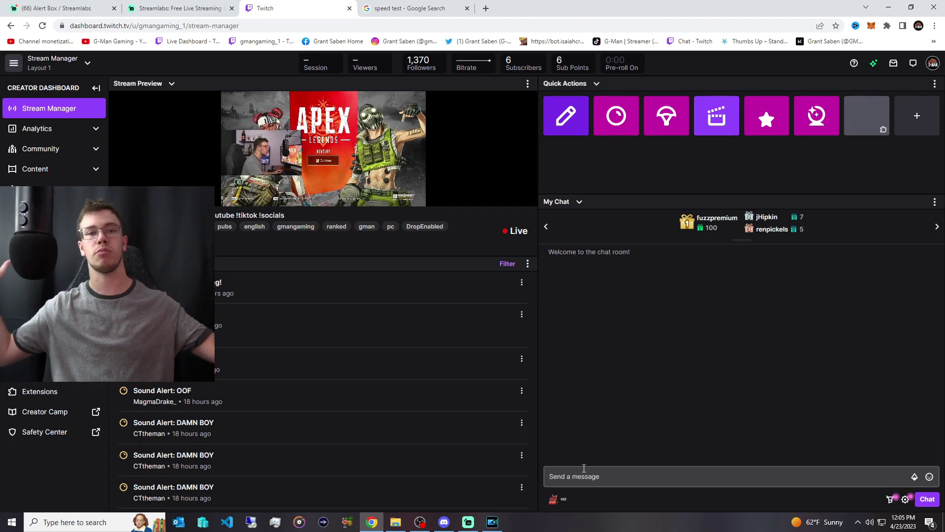